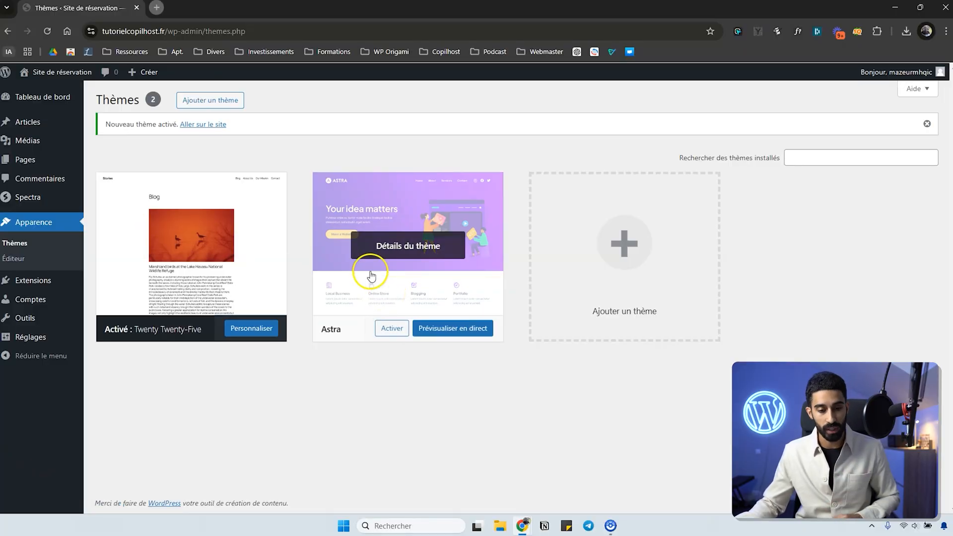
Activate the Astra theme and open the site's menu management page
click(372, 299)
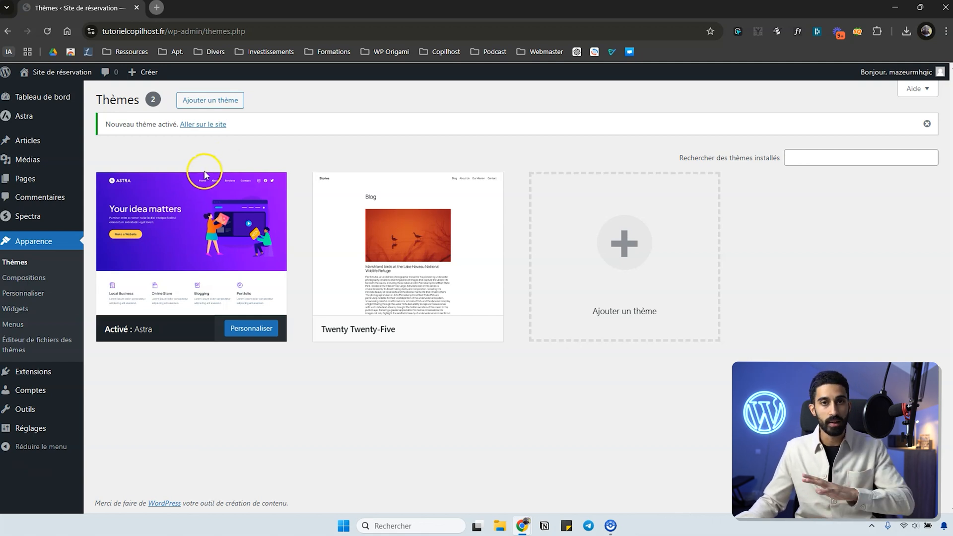
click(15, 324)
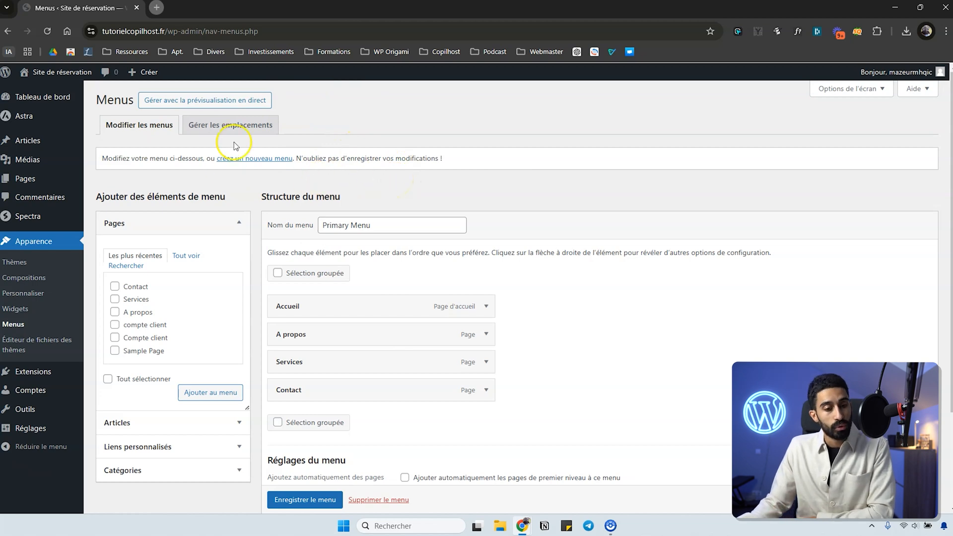
Open the live site in a separate tab and compare its header navigation with the Primary Menu structure
middle_click(79, 73)
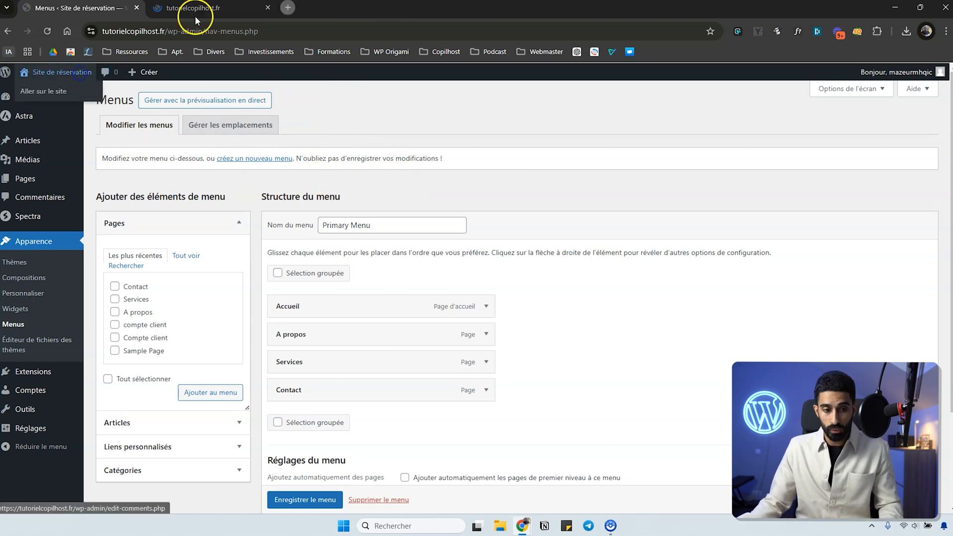
click(197, 9)
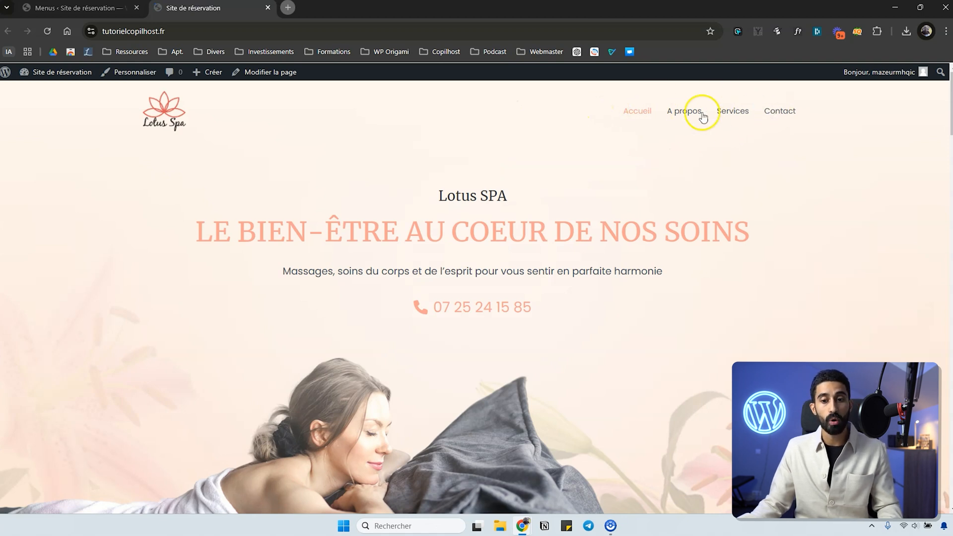
key(ctrl+shift+Tab)
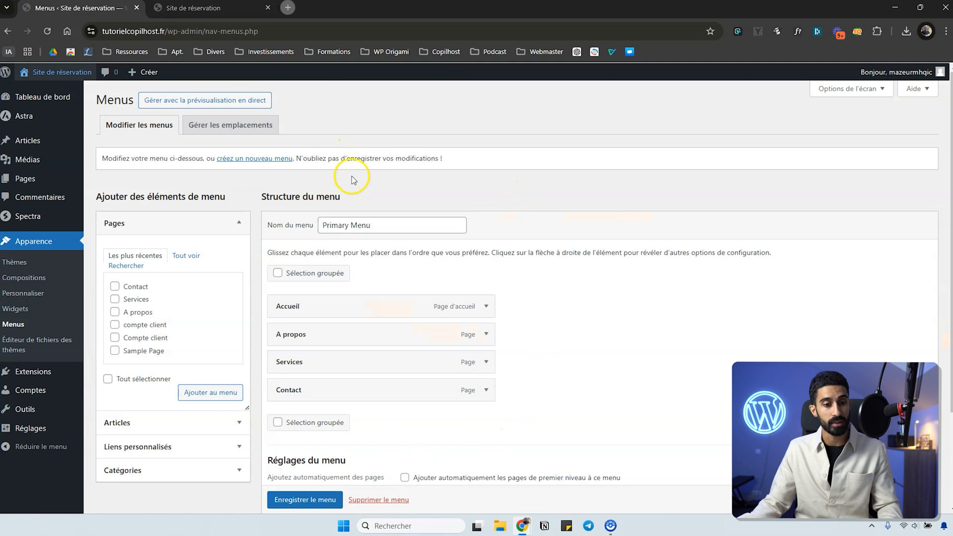
key(ctrl+Tab)
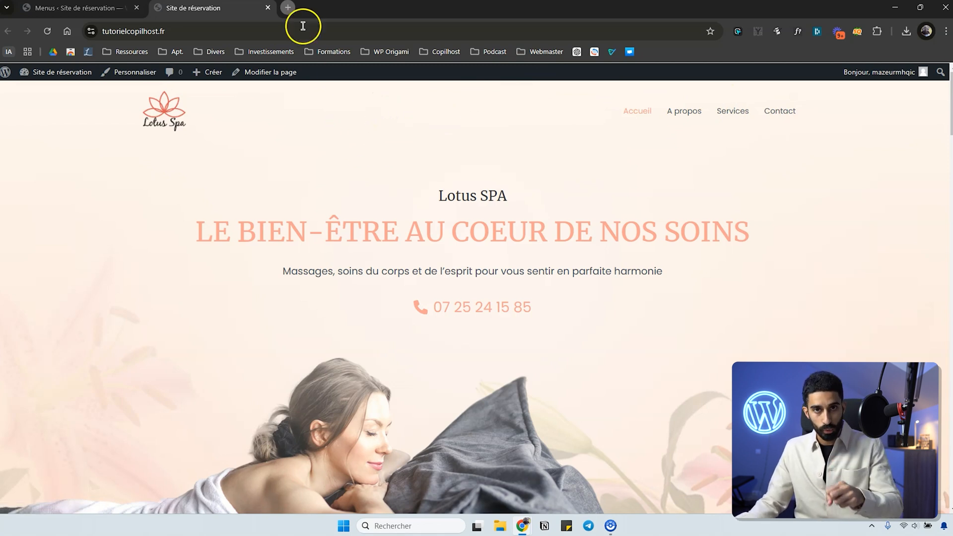
key(ctrl+Tab)
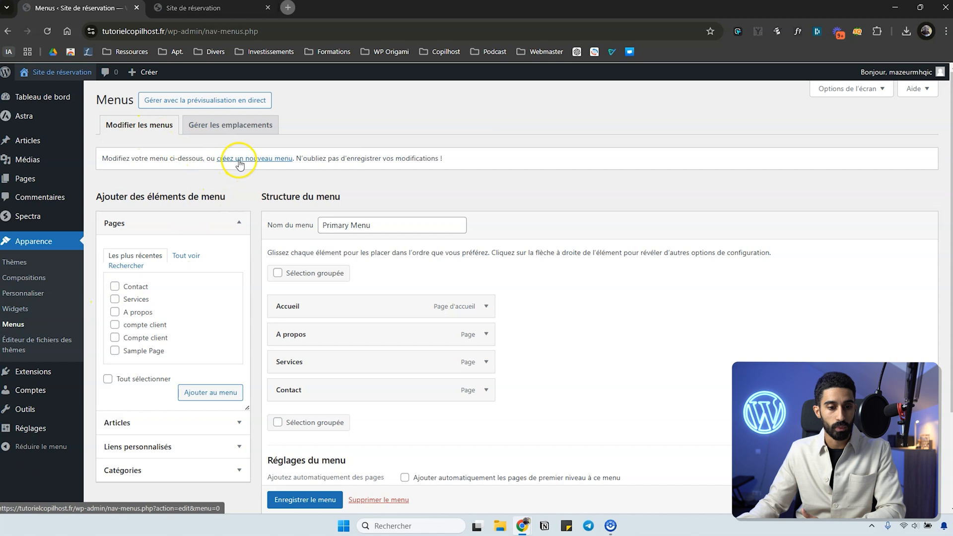
Create a new navigation menu named "Menu principal" without assigning it a display location
click(268, 160)
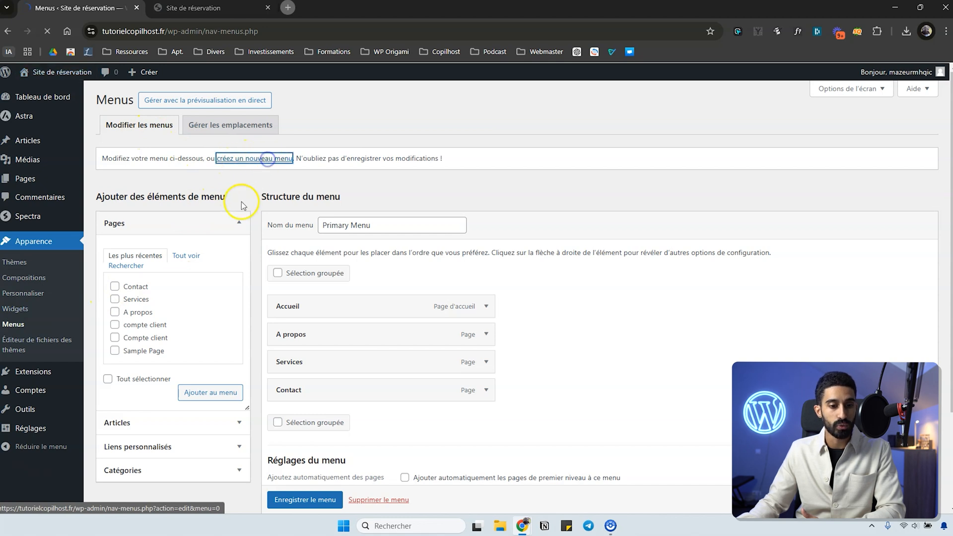
click(330, 219)
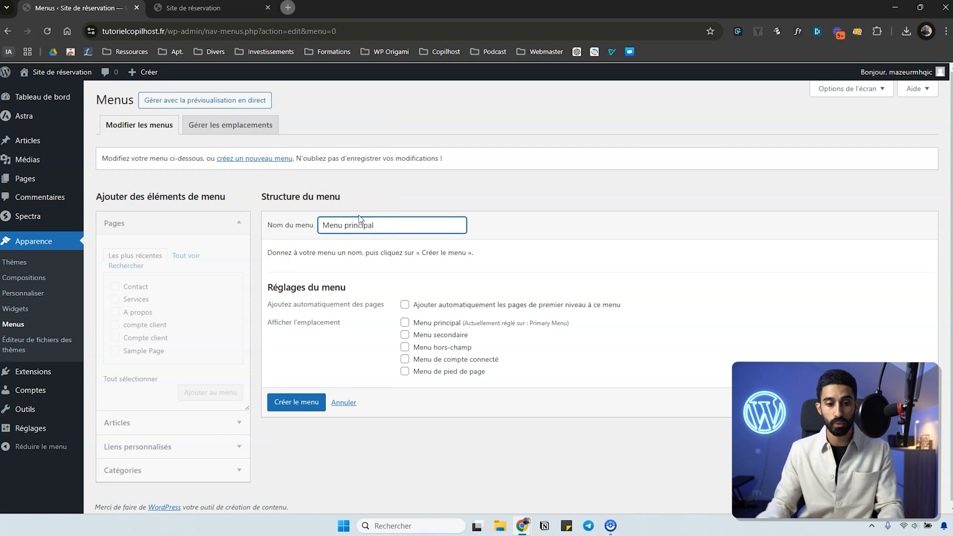
click(391, 198)
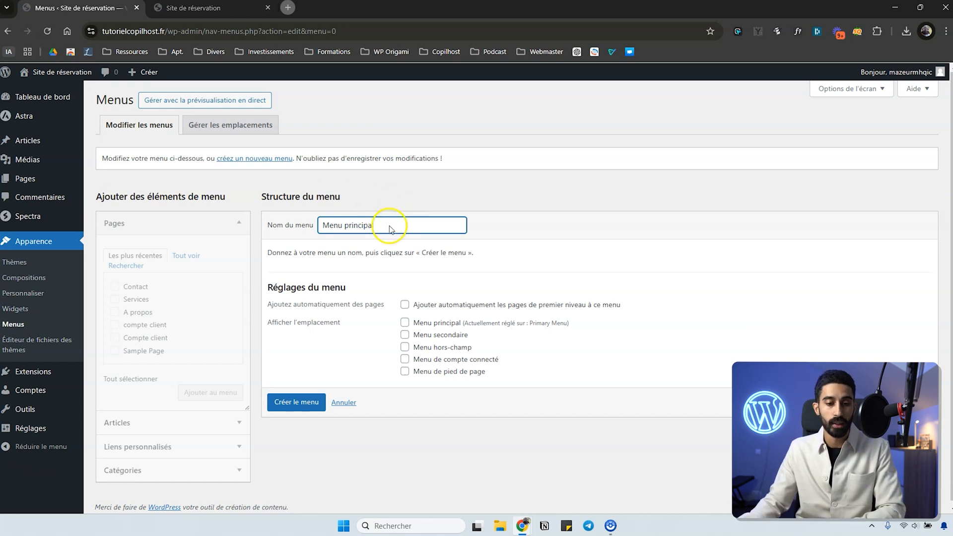
click(296, 402)
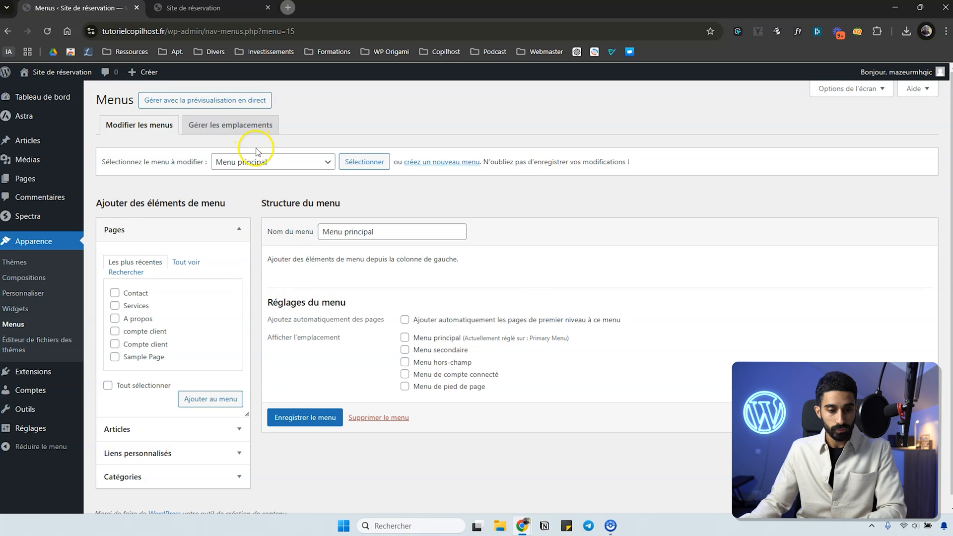
Examine the existing menus by loading Menu principal and Primary Menu in turn for editing
click(268, 167)
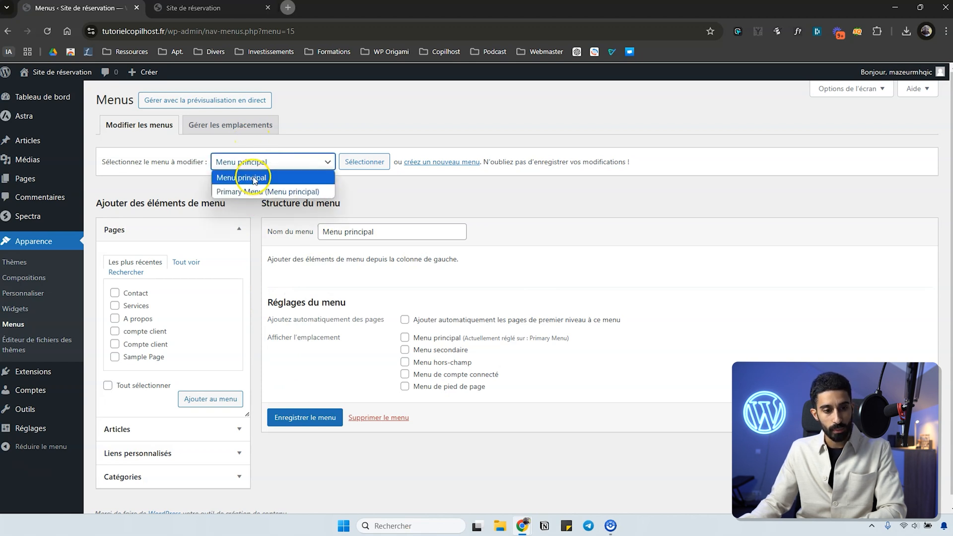
click(423, 163)
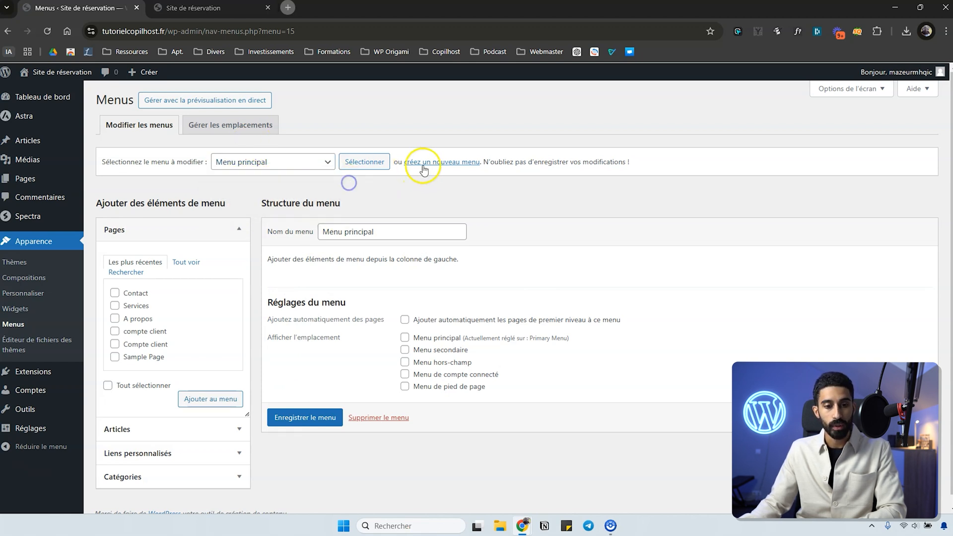
click(426, 162)
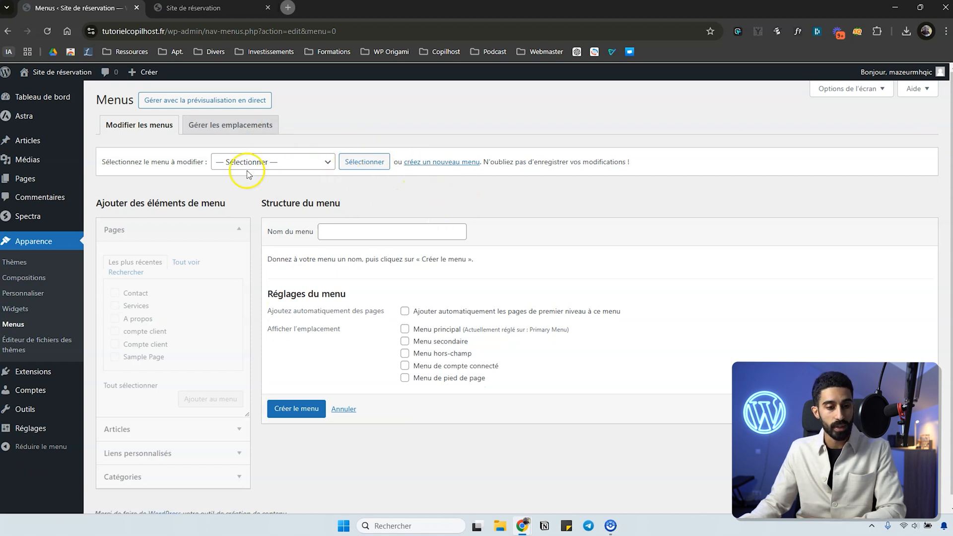
click(260, 162)
click(249, 206)
click(370, 159)
click(303, 163)
click(296, 175)
click(364, 162)
click(297, 168)
click(295, 191)
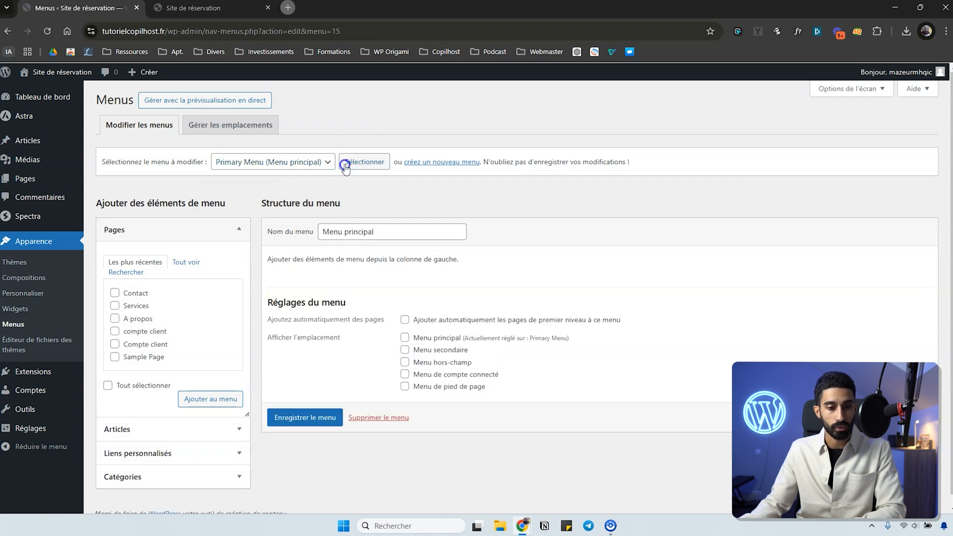
click(362, 162)
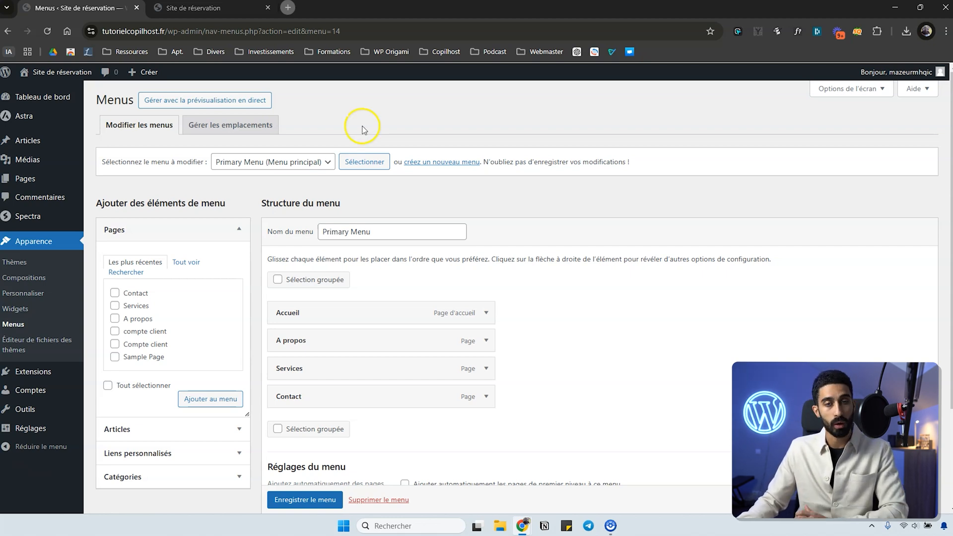
Load Menu principal as the menu to edit
click(269, 163)
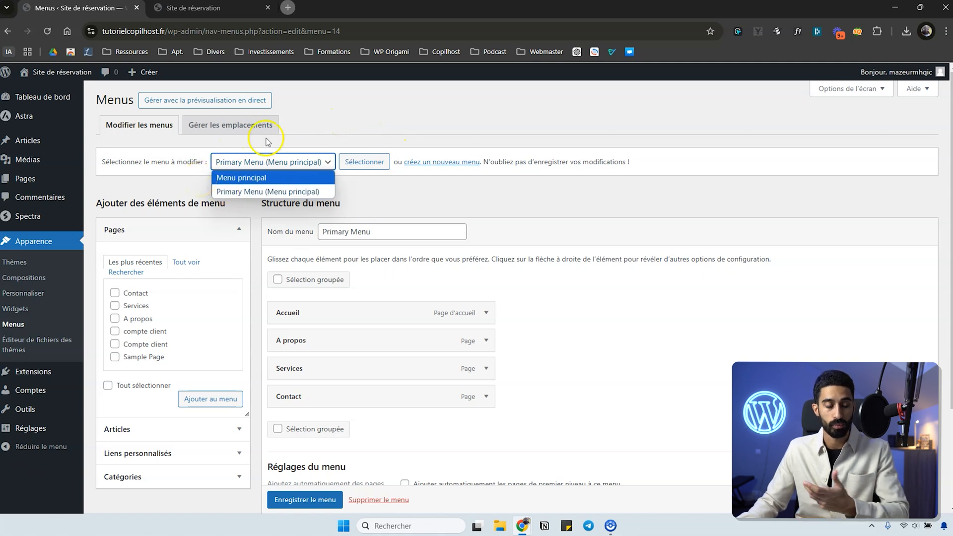
click(343, 115)
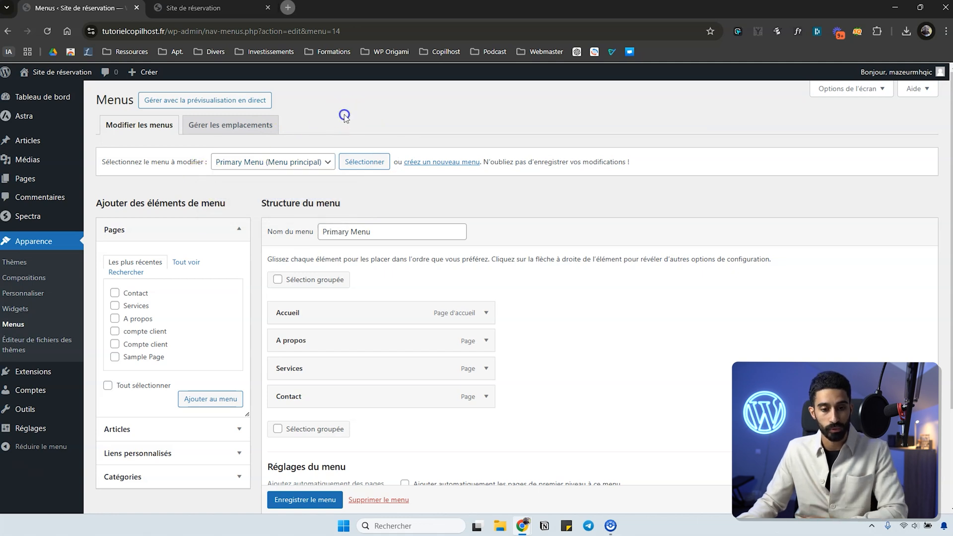
click(318, 166)
click(258, 178)
click(362, 161)
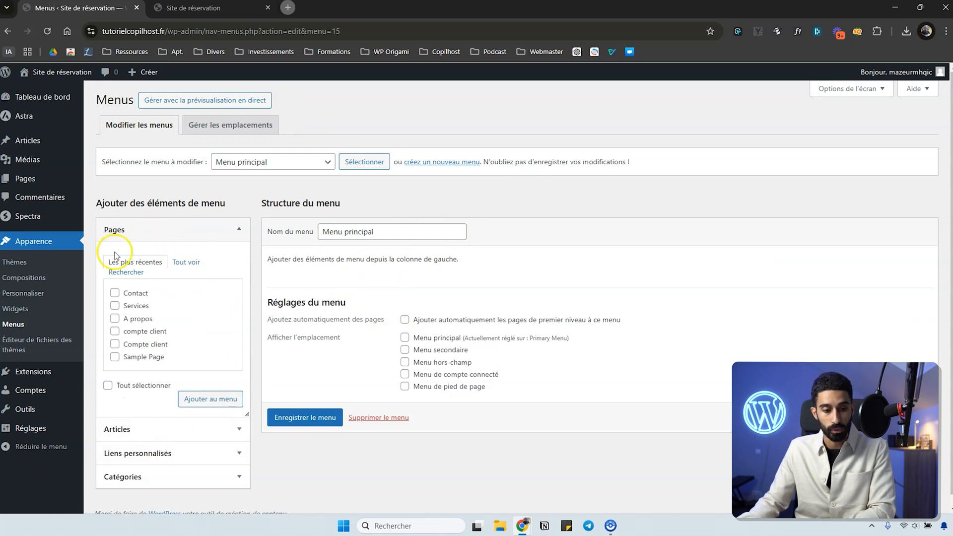
Examine the item types that can be added to the menu: pages, custom links, categories and articles
click(170, 224)
click(154, 254)
click(153, 255)
click(174, 229)
click(187, 228)
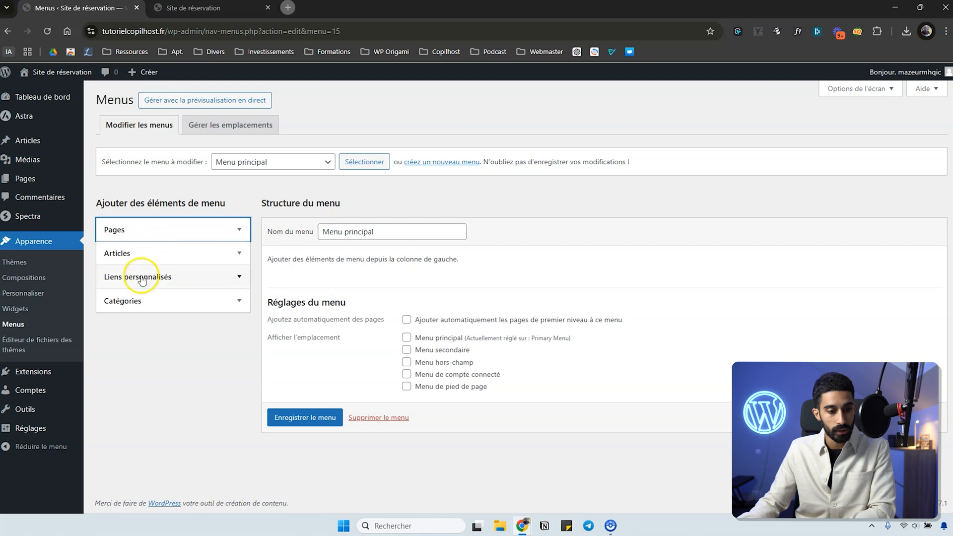
click(141, 278)
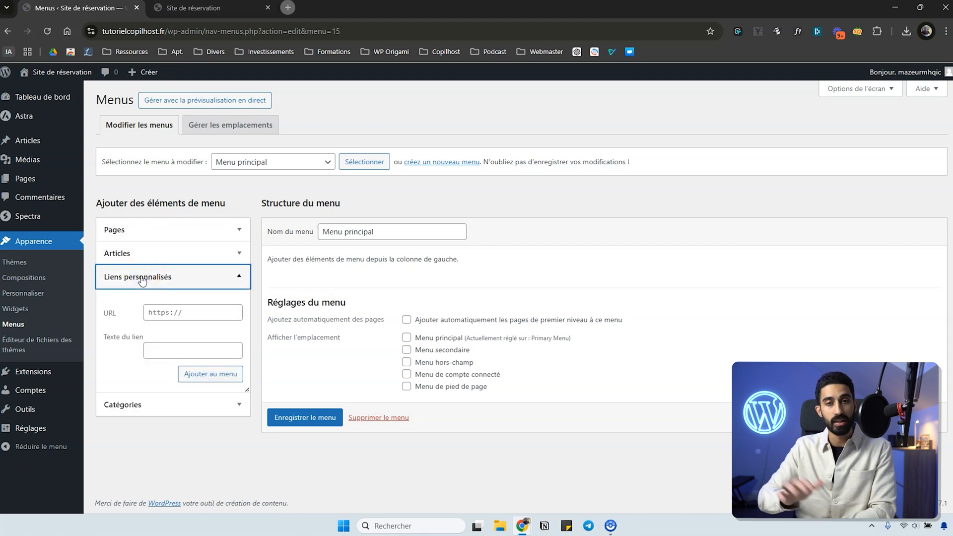
click(141, 277)
click(138, 302)
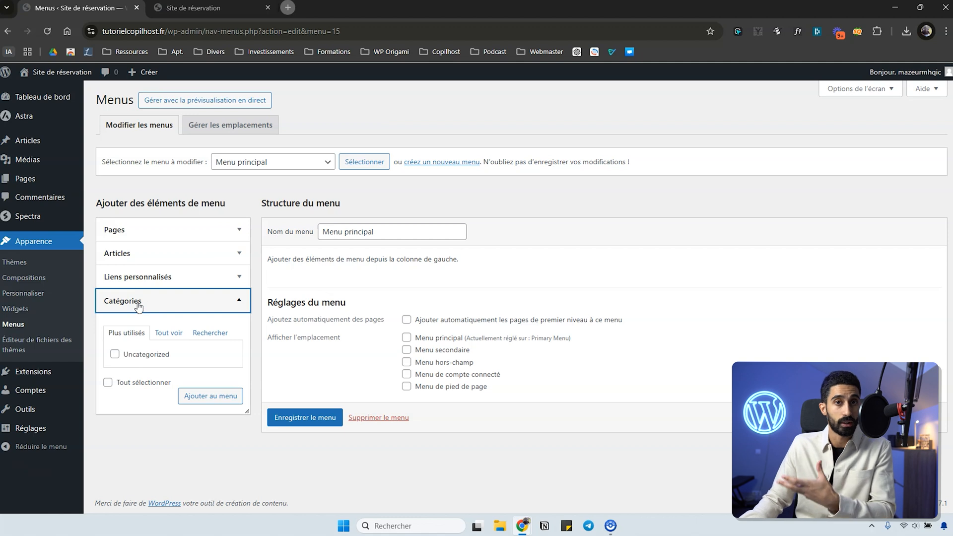
click(139, 303)
click(151, 253)
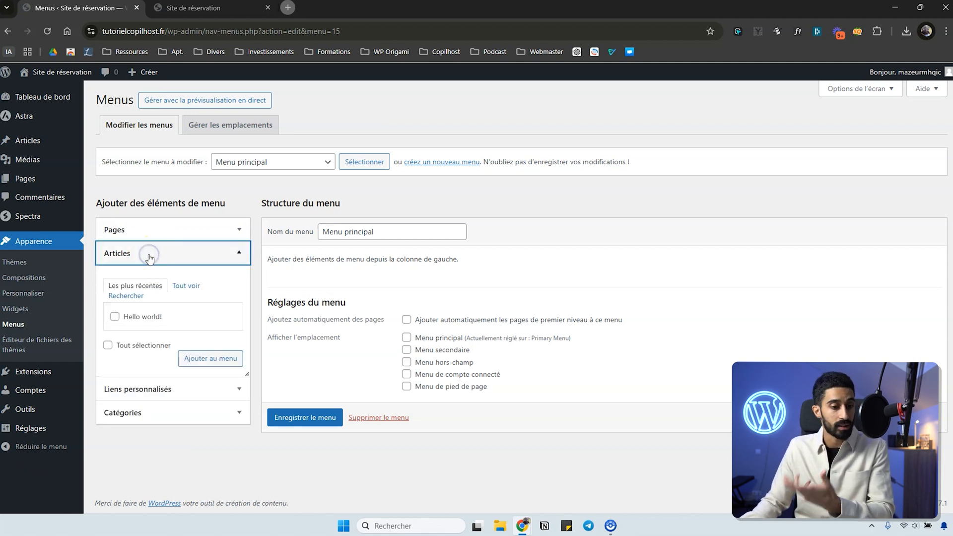
click(150, 256)
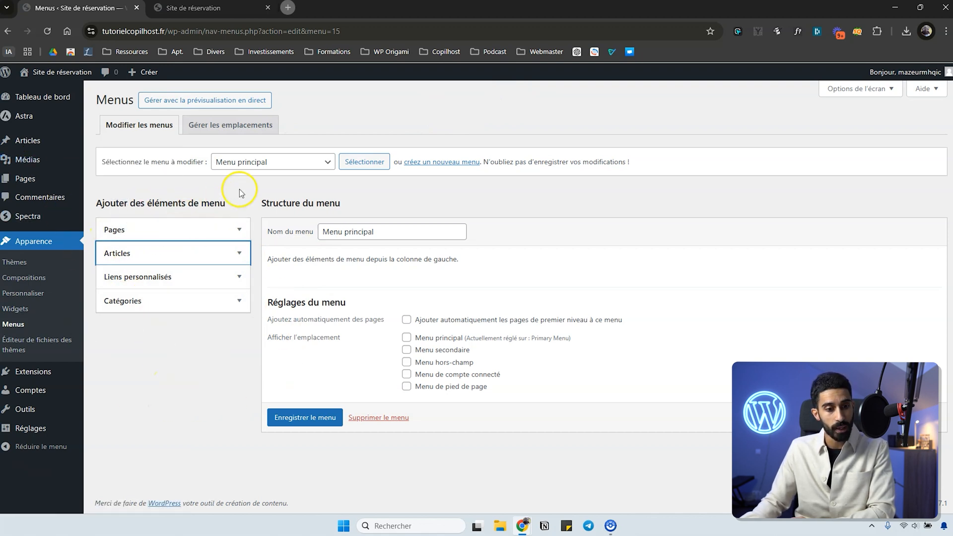
Enable Étiquettes in the screen options, leaving Formats hidden, and inspect the added Étiquettes item section
click(847, 91)
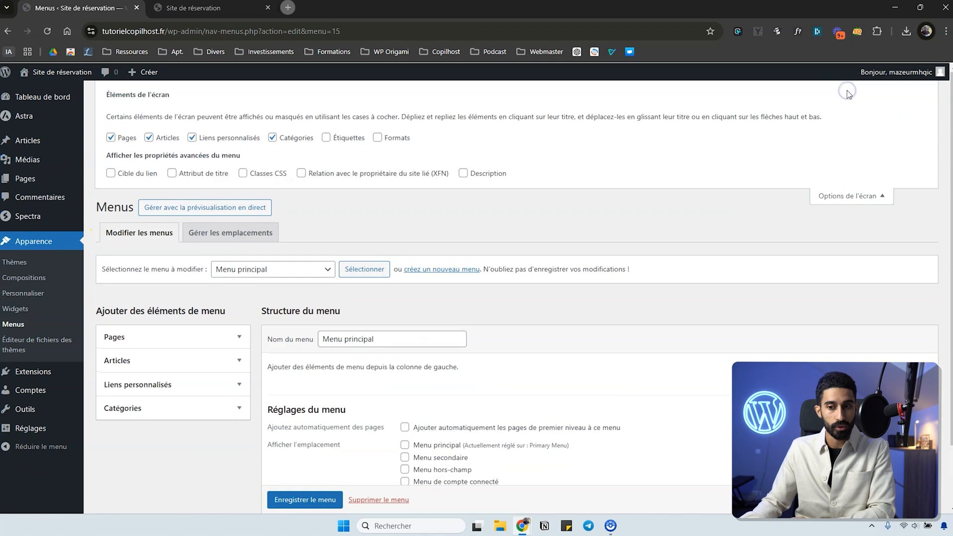
click(357, 138)
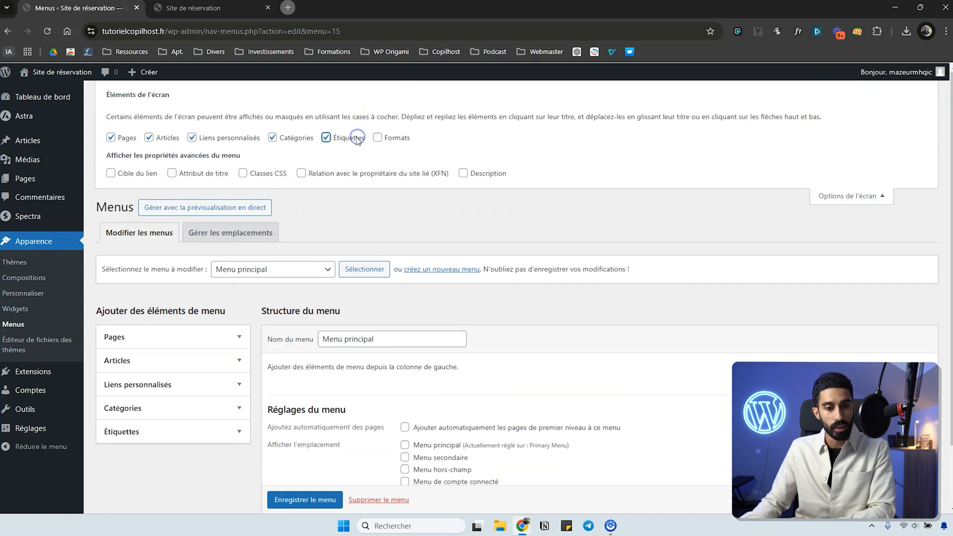
click(389, 138)
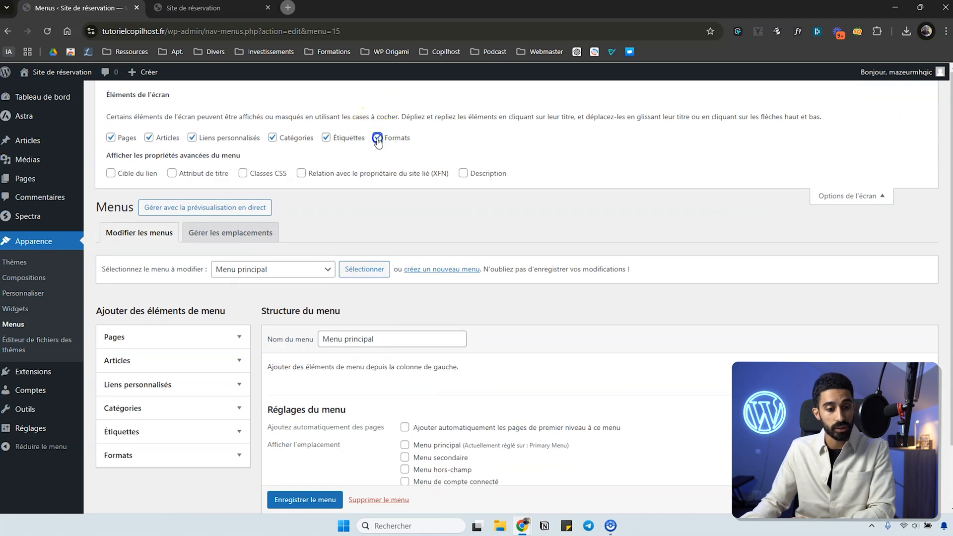
click(378, 138)
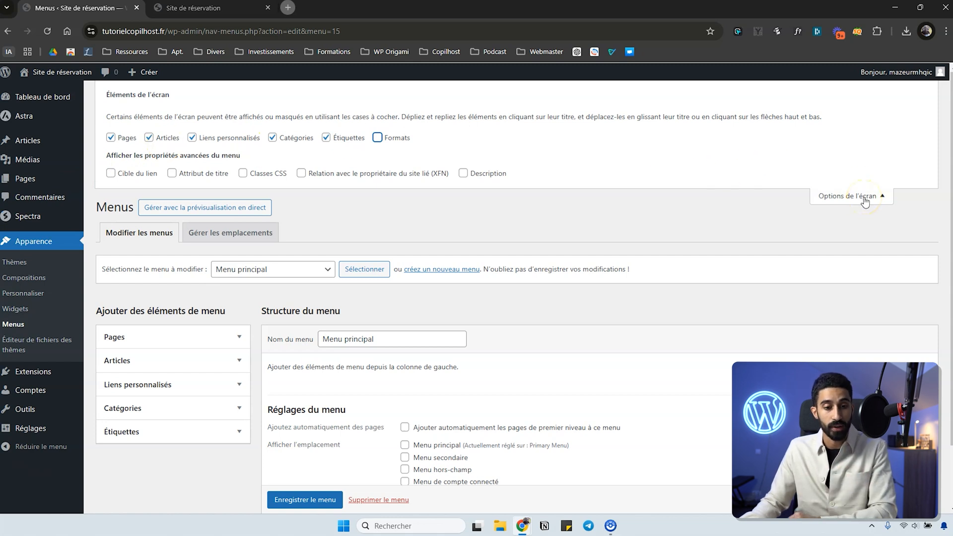
click(330, 135)
click(330, 135)
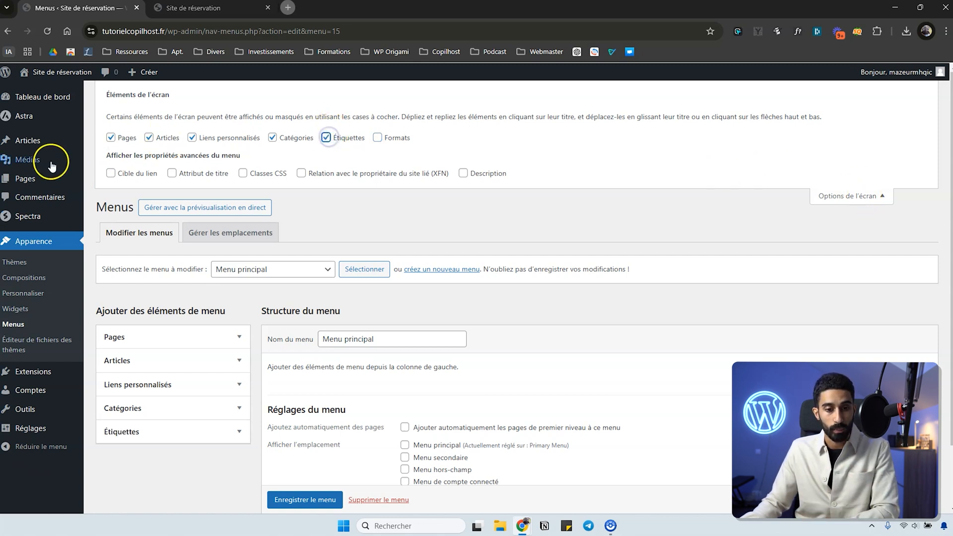
mouse_move(34, 146)
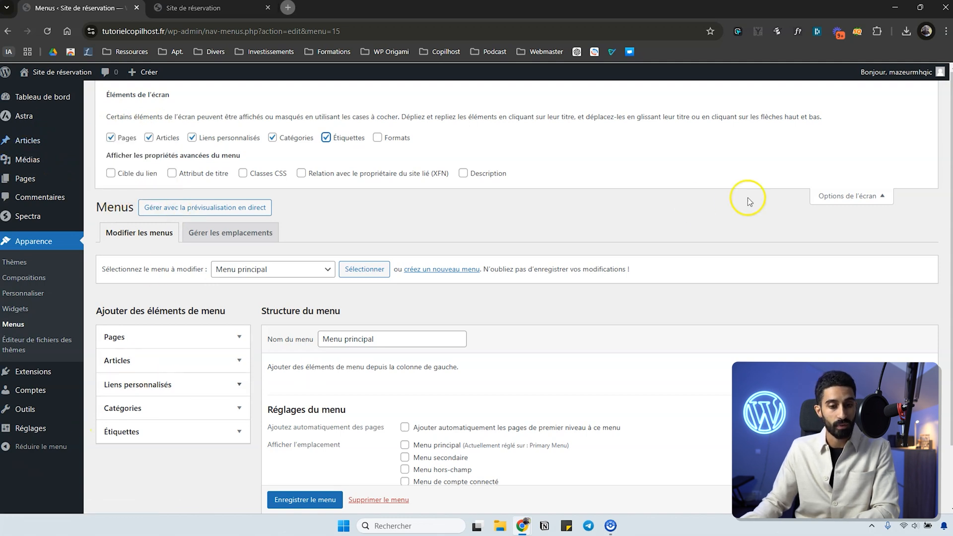
click(851, 195)
click(213, 322)
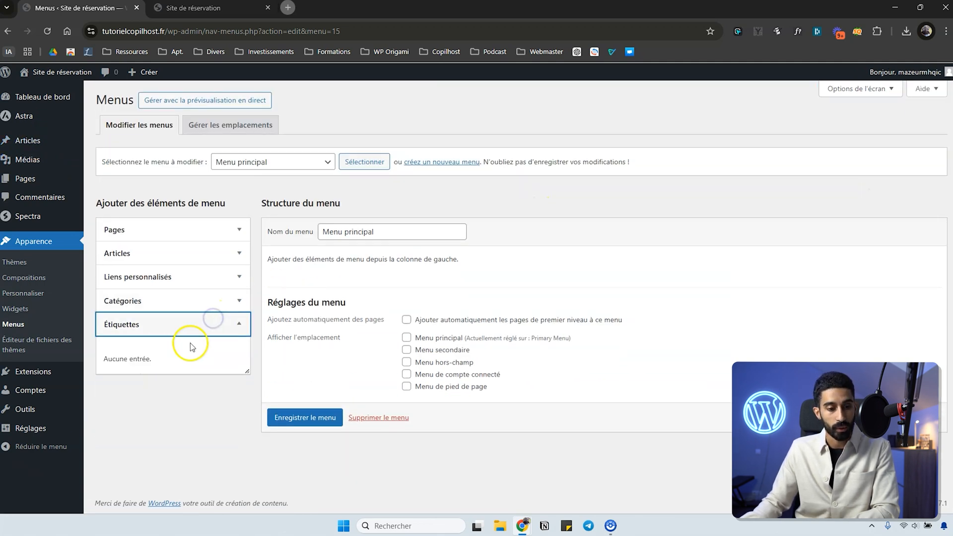
click(186, 325)
Tick the Hello world! article without adding it, and add the Contact page to Menu principal
click(162, 252)
click(114, 317)
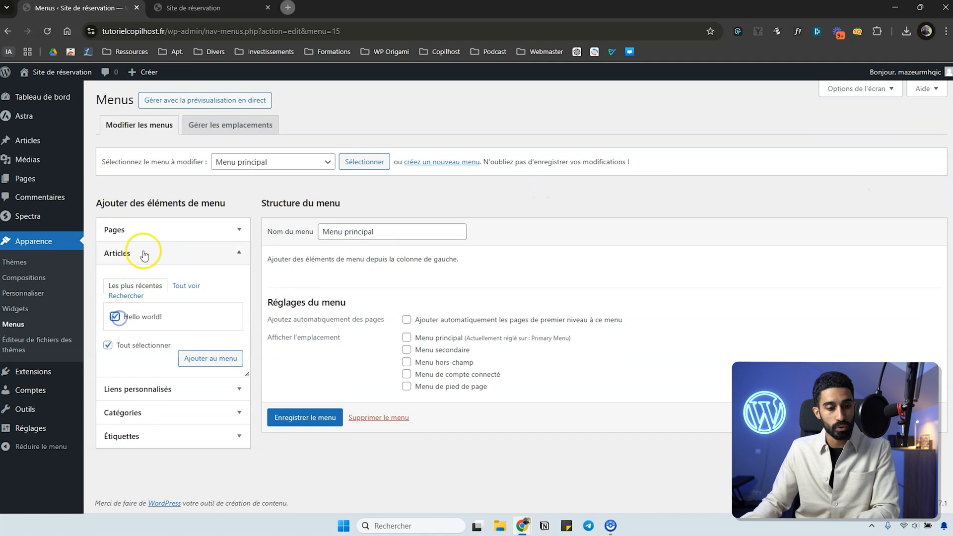
click(145, 229)
click(115, 292)
click(204, 398)
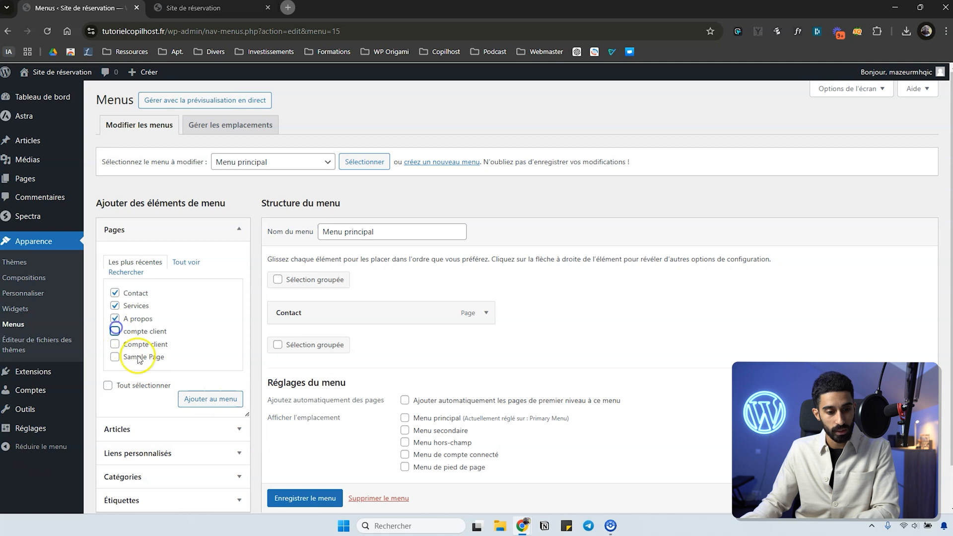
Add the Contact, Services and A propos pages to Menu principal and try moving the second Contact item up
click(218, 398)
scroll(334, 279, down, 1)
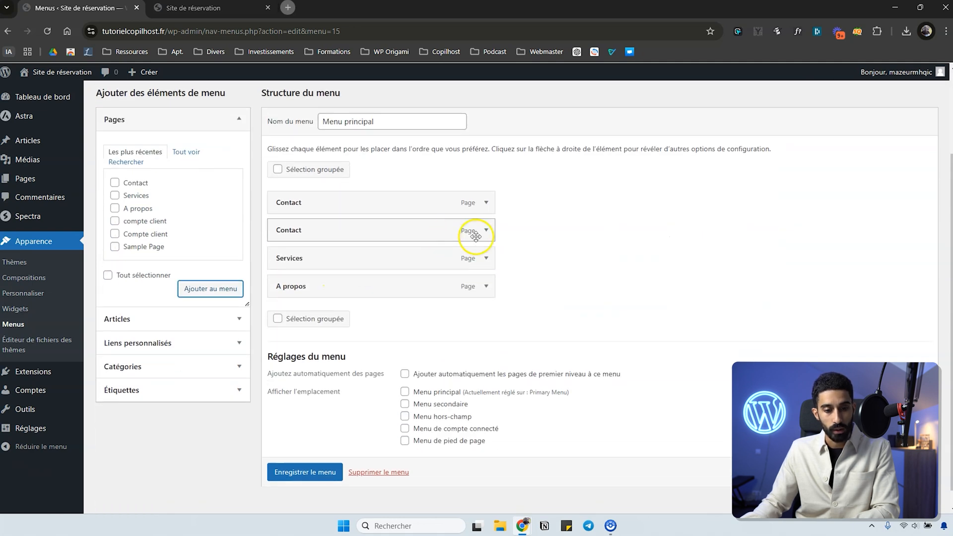
drag(382, 236, 355, 194)
click(239, 119)
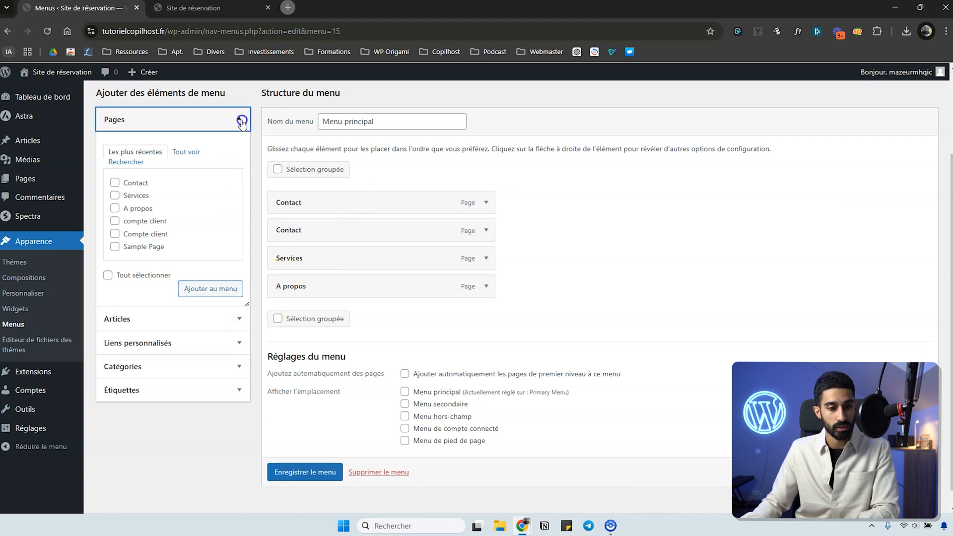
Add the ticked Hello world! article to Menu principal
click(237, 143)
click(151, 208)
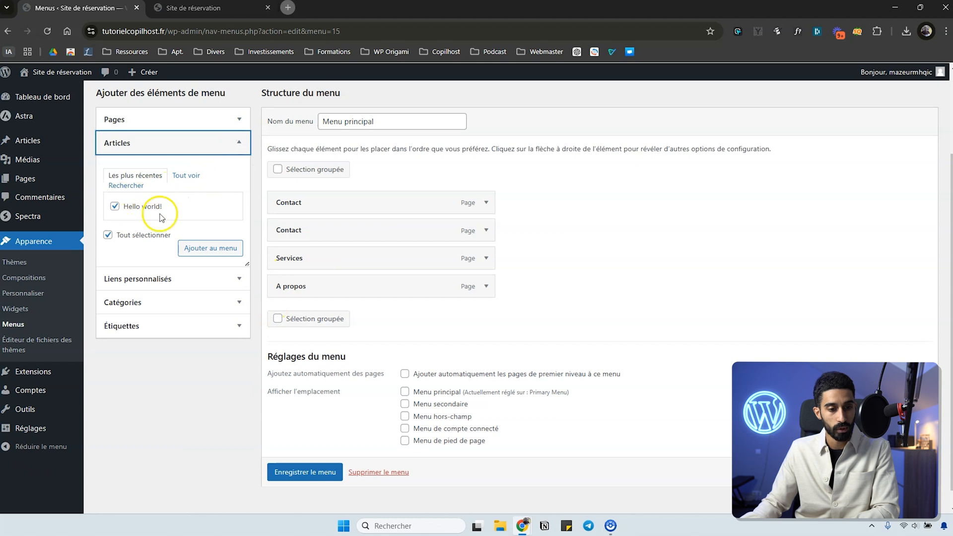
click(207, 247)
mouse_move(296, 320)
mouse_down()
mouse_move(274, 318)
mouse_move(296, 319)
mouse_move(310, 211)
mouse_move(304, 314)
mouse_move(311, 206)
mouse_move(306, 324)
mouse_move(304, 313)
mouse_up()
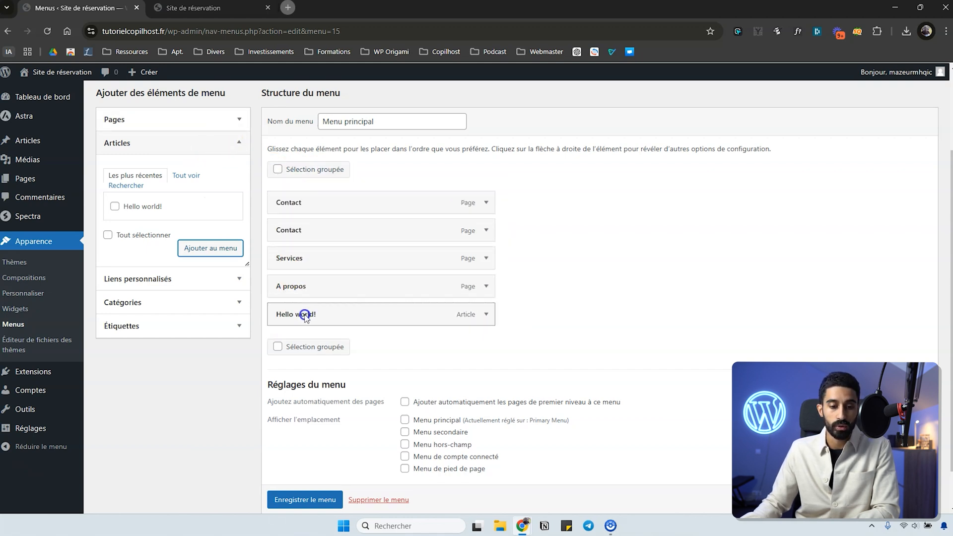
Expand the first Contact item and examine its navigation title and available parent menu options, leaving the parent unset
click(487, 201)
click(339, 241)
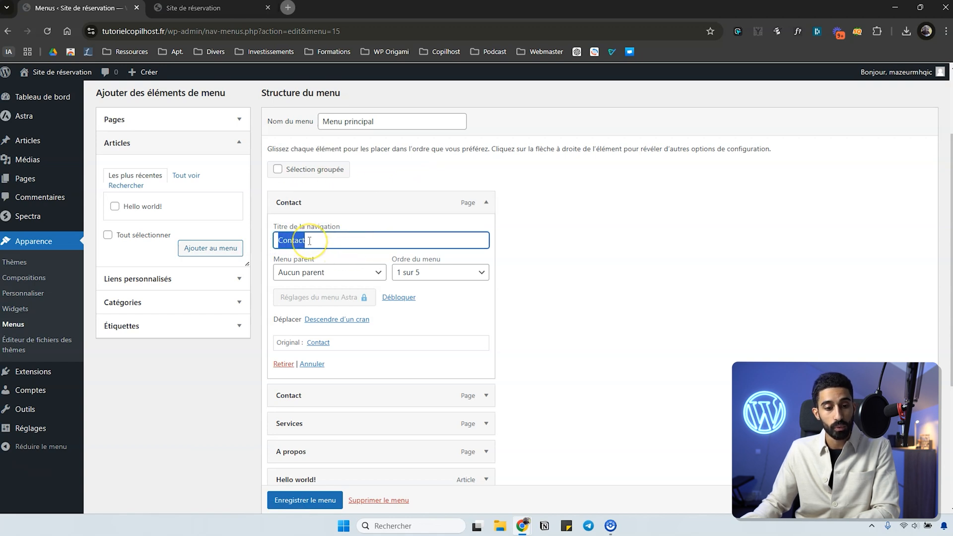
double_click(395, 241)
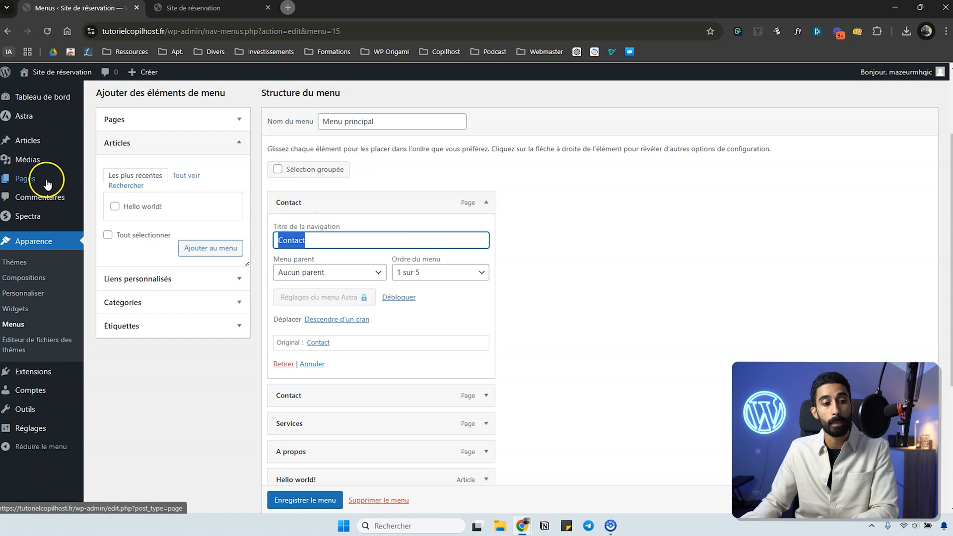
mouse_move(29, 183)
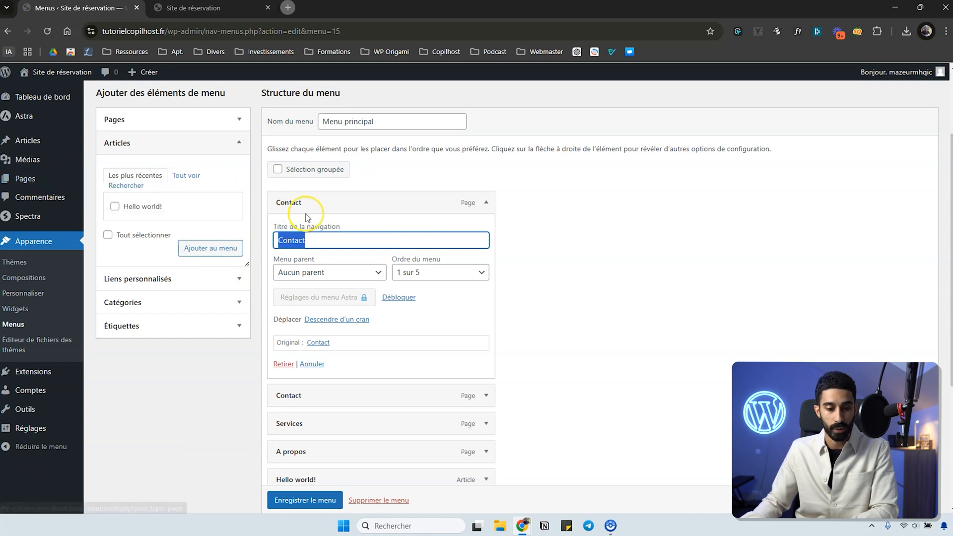
click(319, 272)
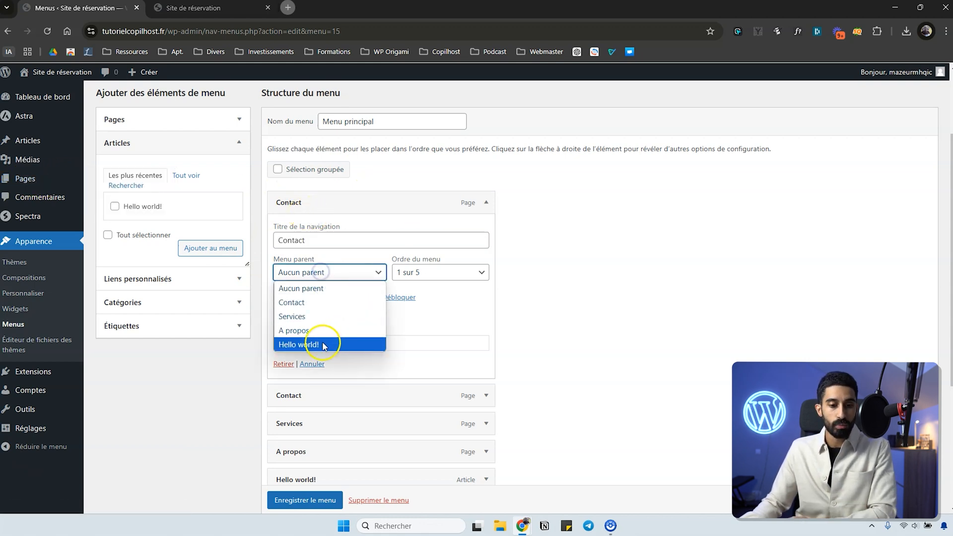
click(334, 282)
drag(385, 207, 361, 186)
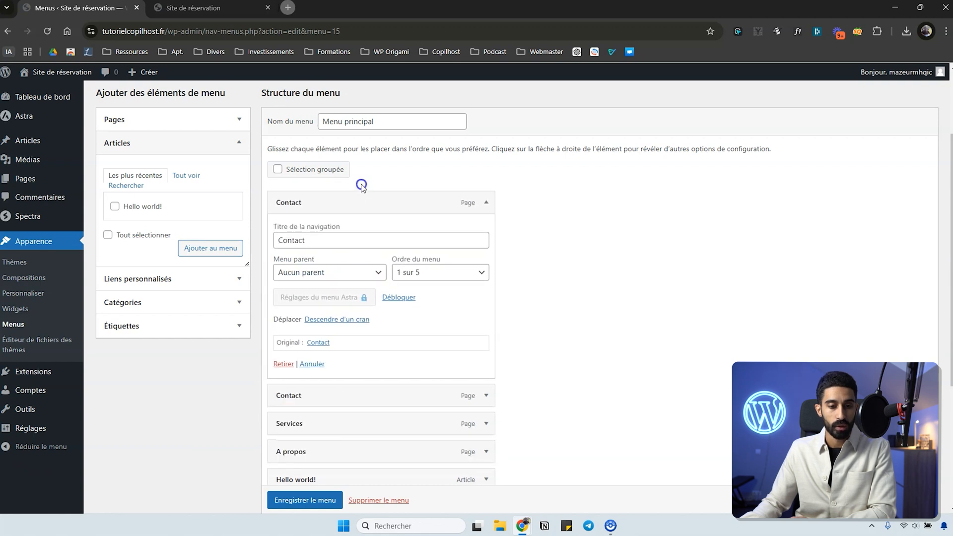
Move the first Contact item to position 3 sur 5 using its menu order setting, and collapse its details
click(428, 279)
click(419, 301)
click(418, 300)
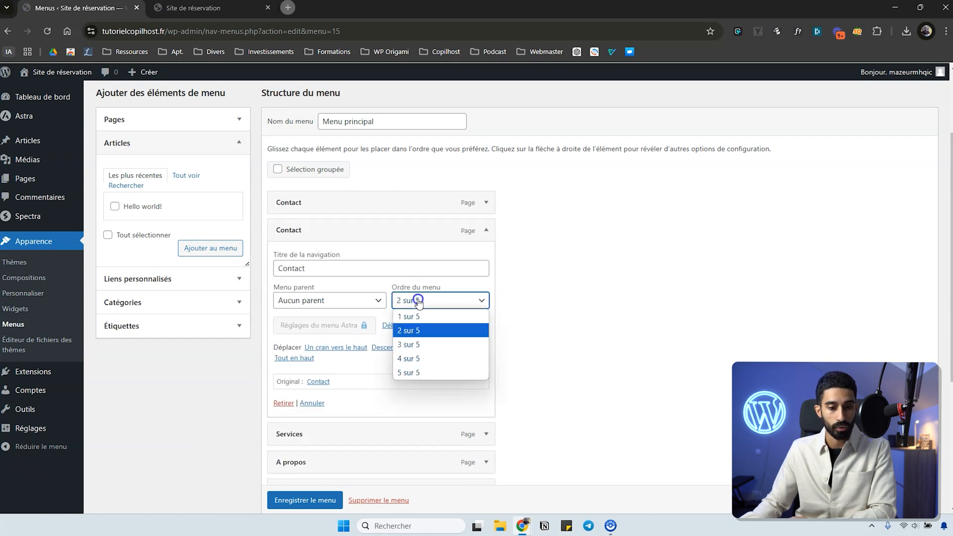
click(422, 344)
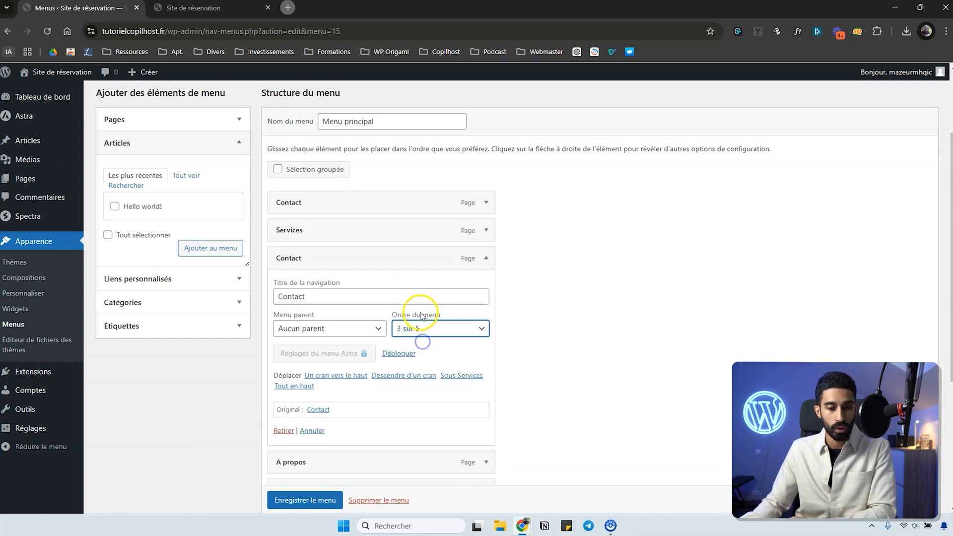
click(485, 258)
drag(440, 257, 402, 262)
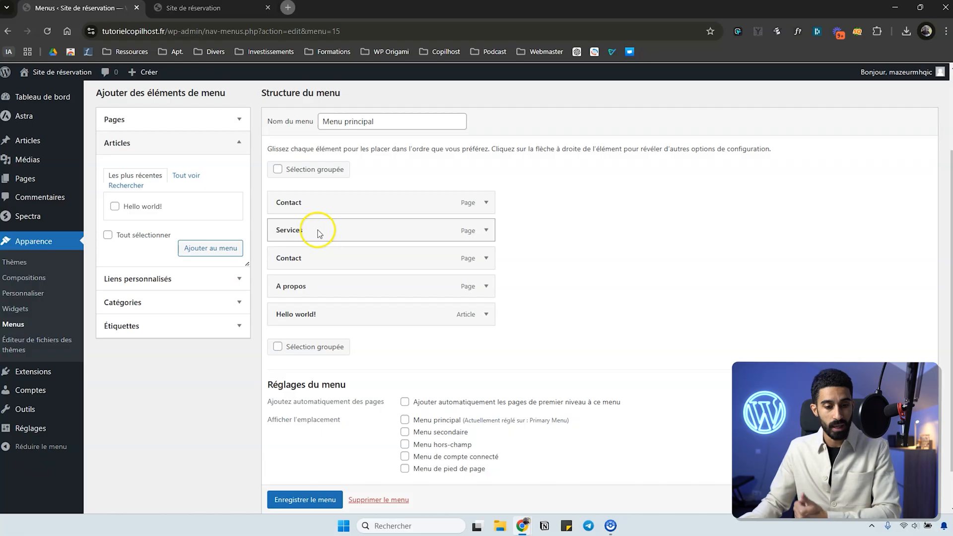
Nest Services as a sub-item of the first Contact item and compare the parent settings of both items
drag(313, 221, 335, 223)
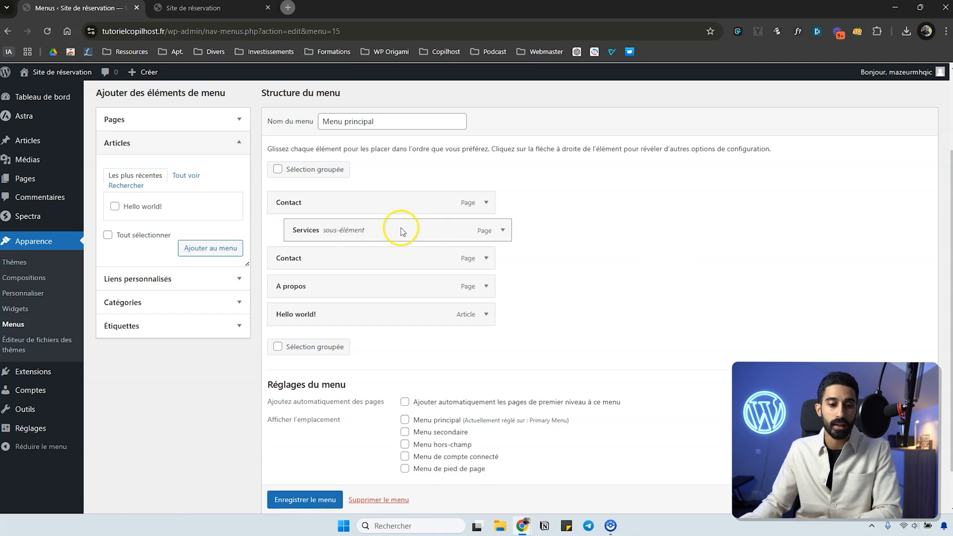
click(485, 204)
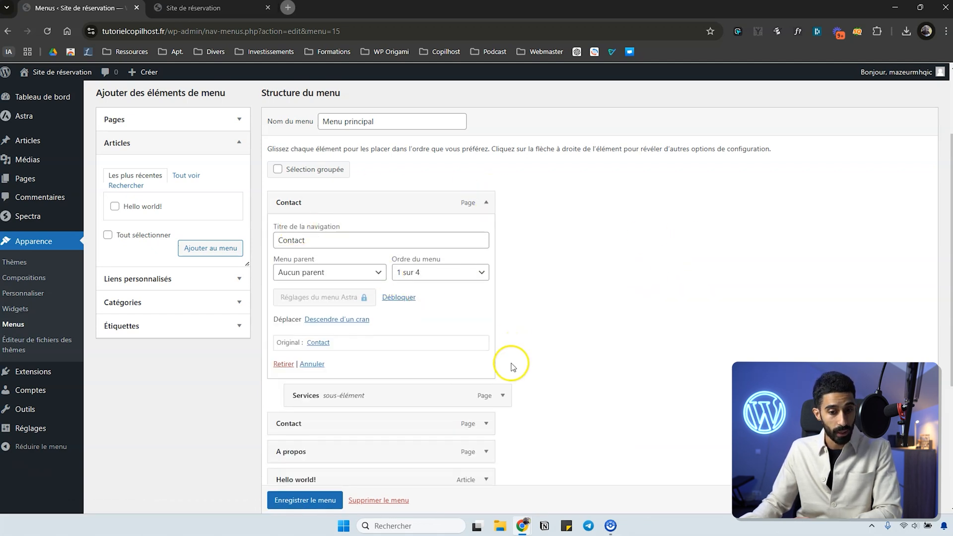
click(502, 395)
scroll(408, 323, down, 2)
scroll(330, 272, up, 1)
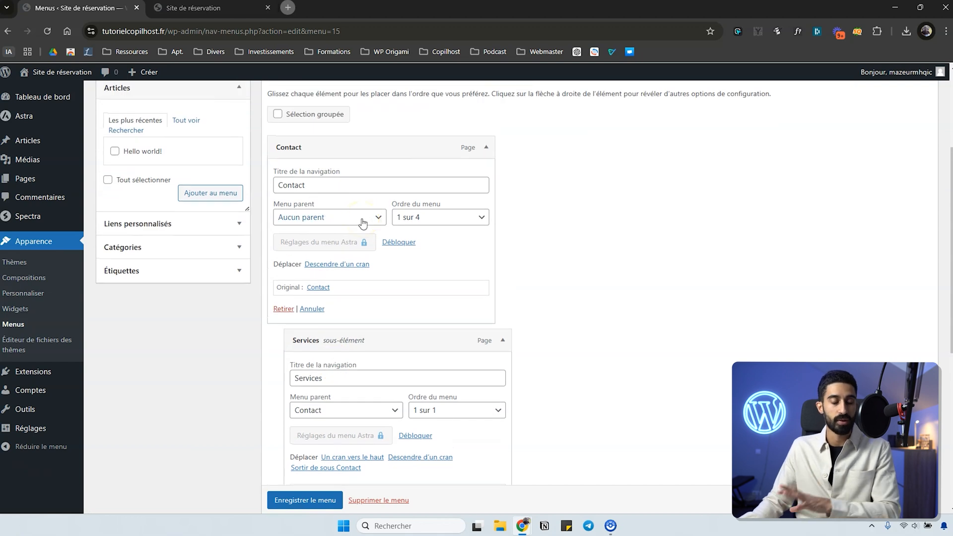
click(330, 214)
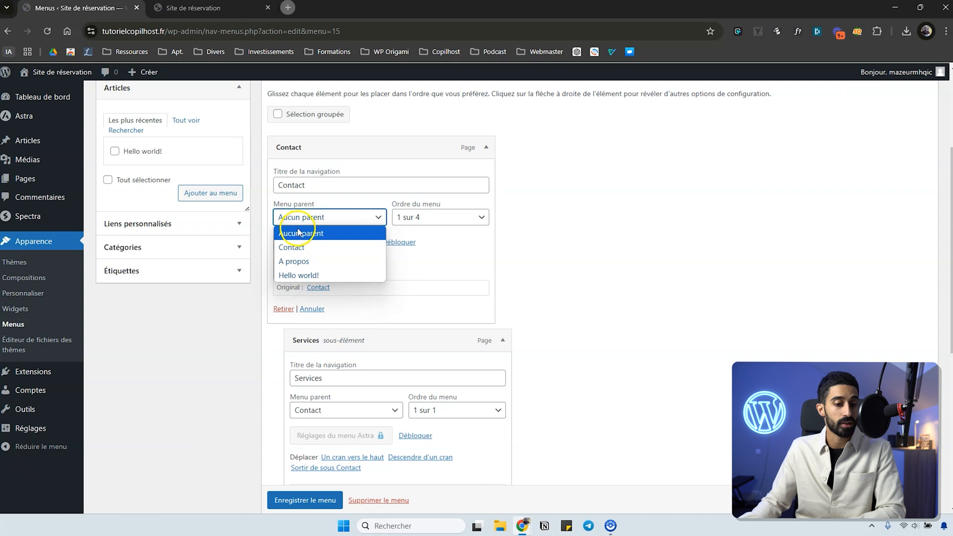
click(317, 333)
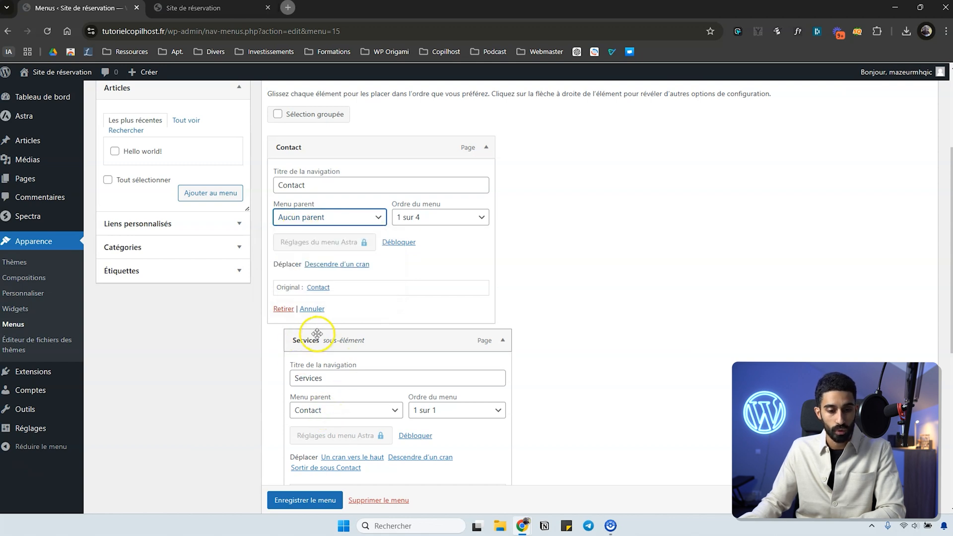
click(308, 409)
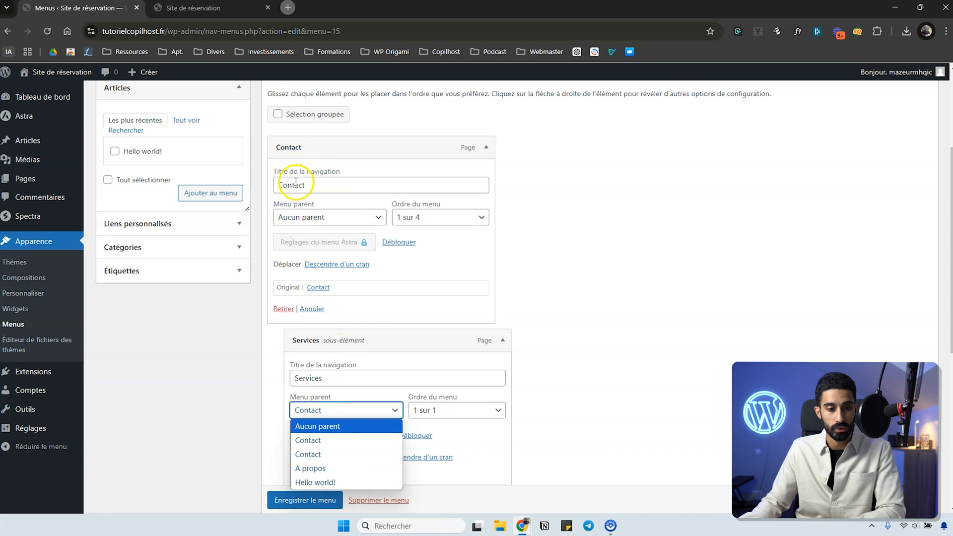
click(485, 147)
click(500, 178)
mouse_move(404, 181)
mouse_down()
mouse_move(369, 185)
mouse_move(400, 187)
mouse_move(391, 185)
mouse_up()
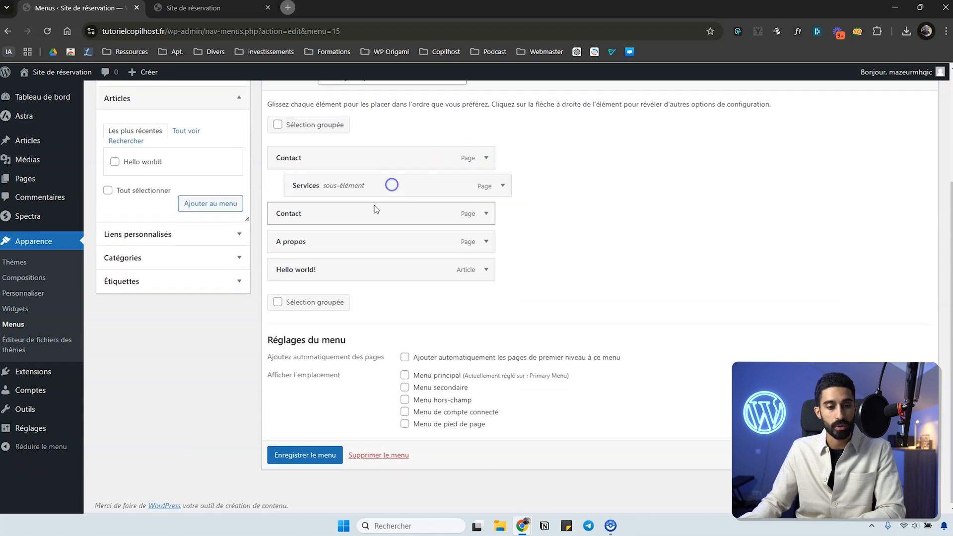
Nest the second Contact item under Services and A propos under that Contact, and inspect the first Contact item's removal option
drag(292, 216, 368, 236)
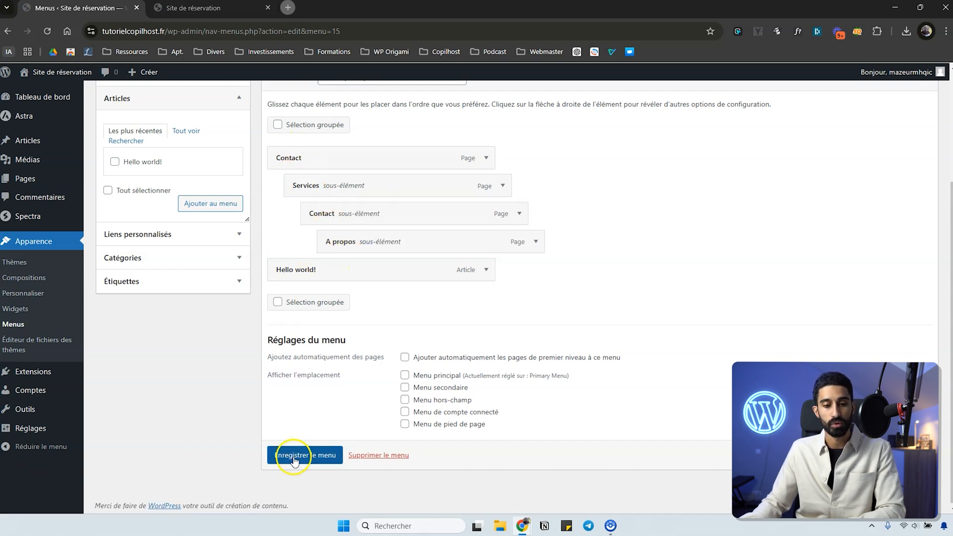
scroll(276, 256, up, 1)
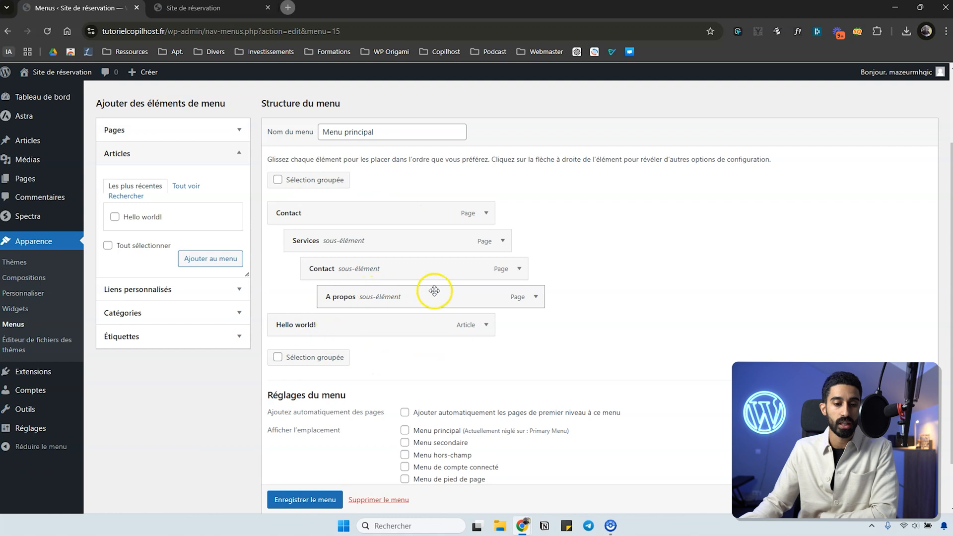
click(485, 212)
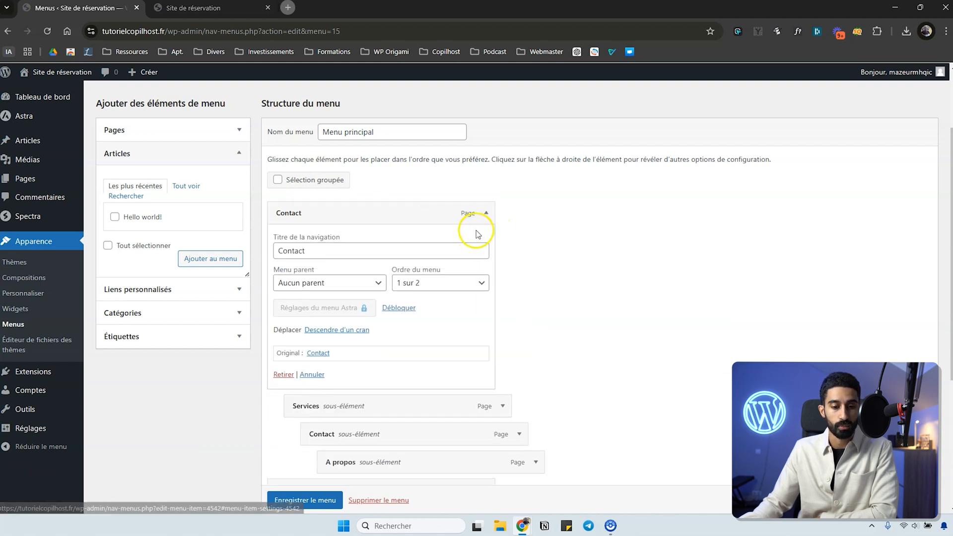
scroll(397, 283, down, 1)
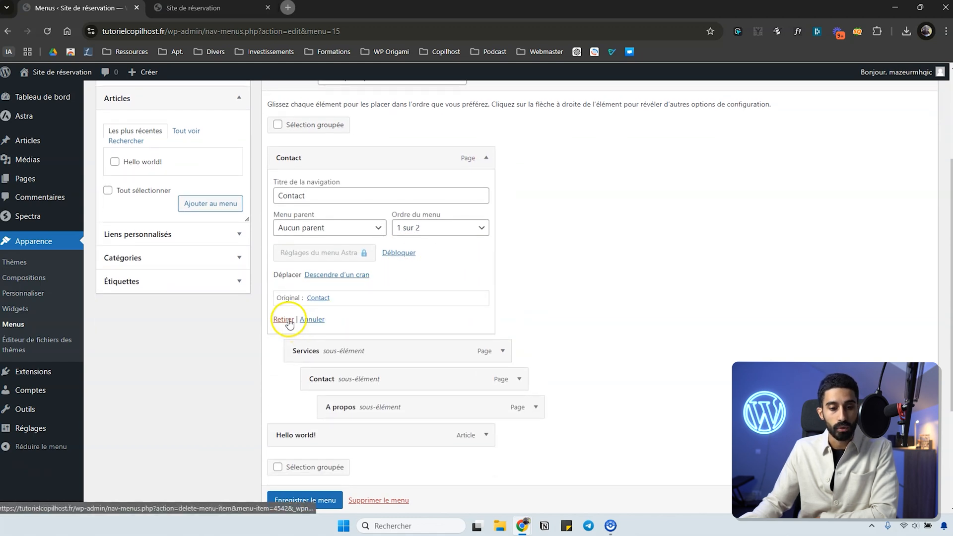
click(486, 158)
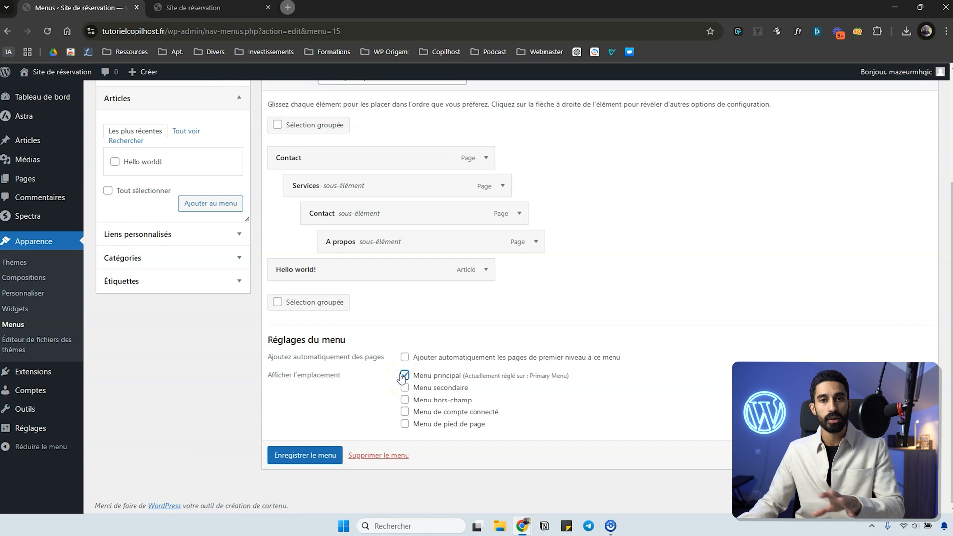
Assign the menu to the Menu principal location, compare it with the live site's current navigation, and save the menu
click(239, 9)
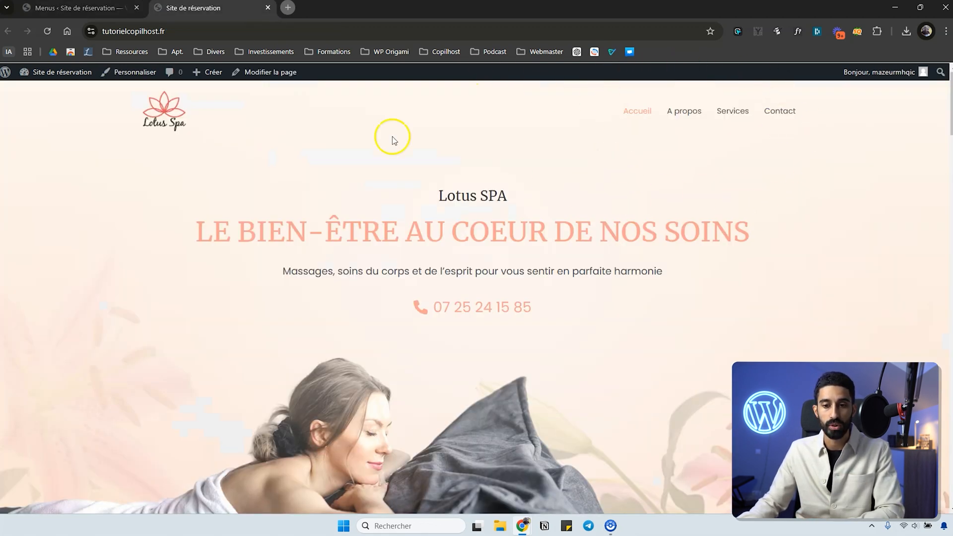
click(82, 5)
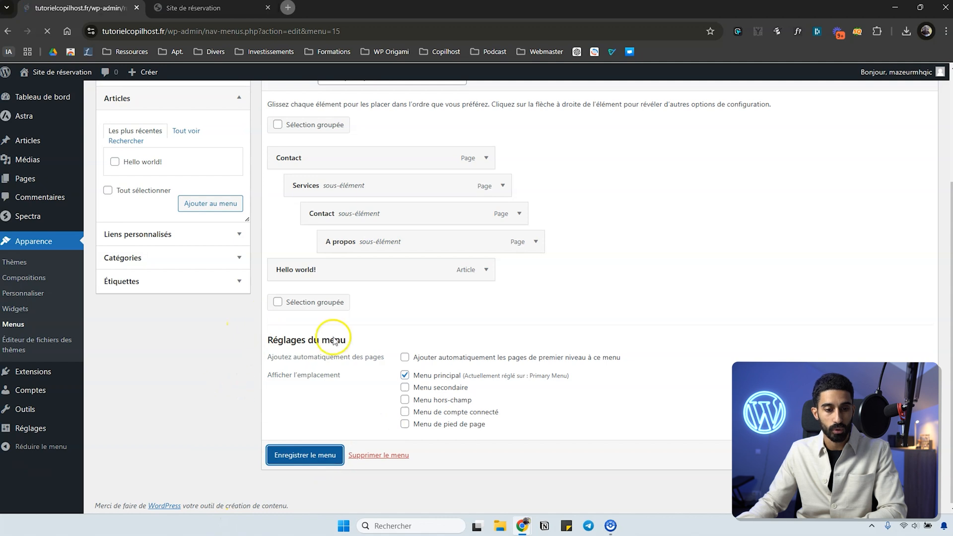
scroll(253, 207, down, 2)
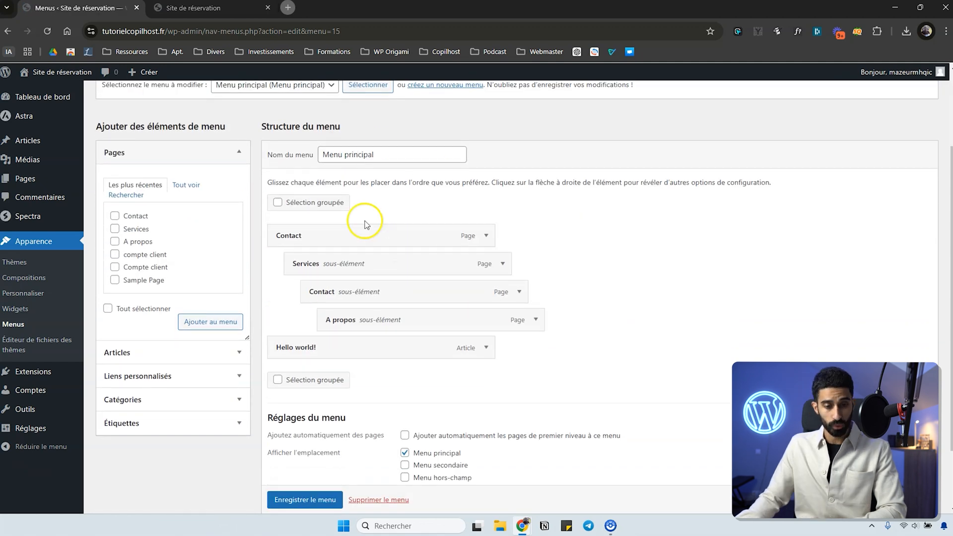
triple_click(403, 158)
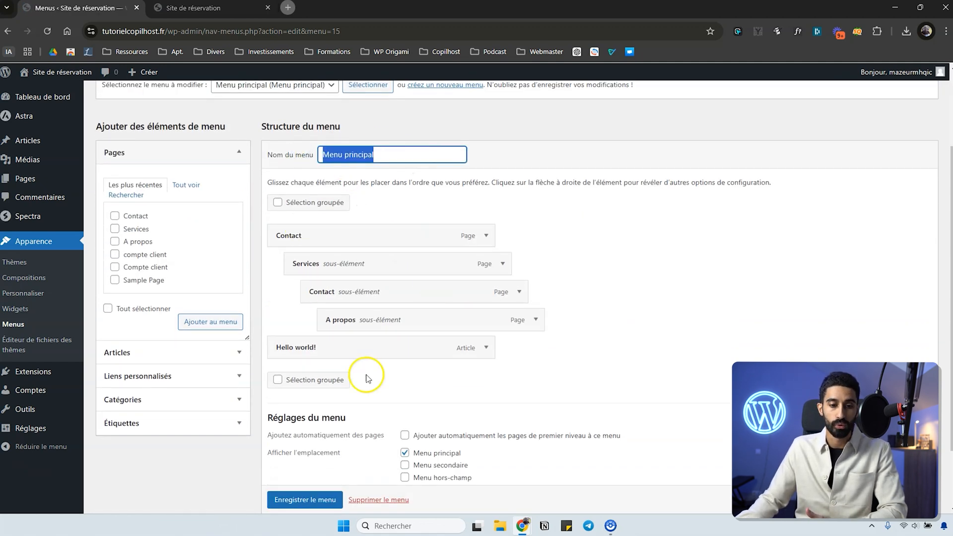
scroll(440, 342, down, 2)
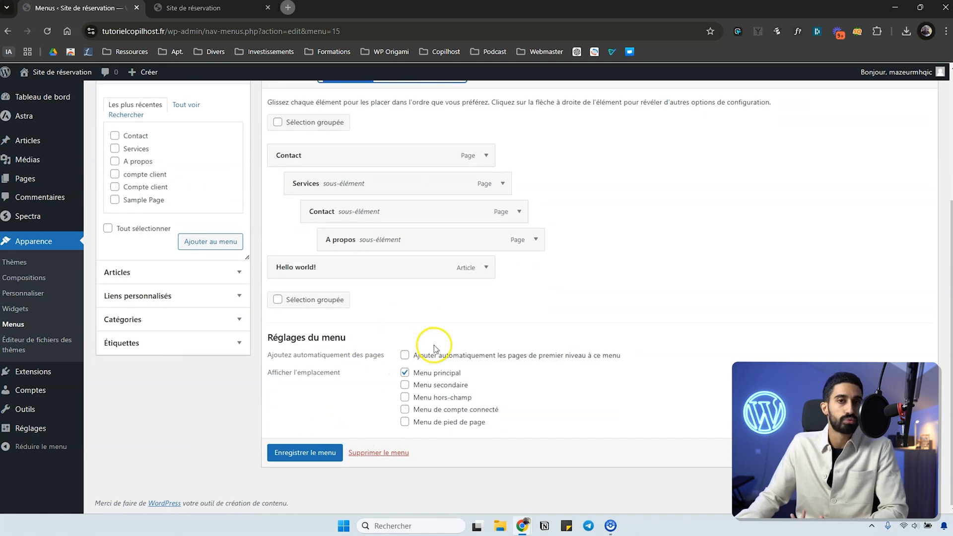
Open the live site and examine the Contact and Services submenus in the header navigation
click(144, 8)
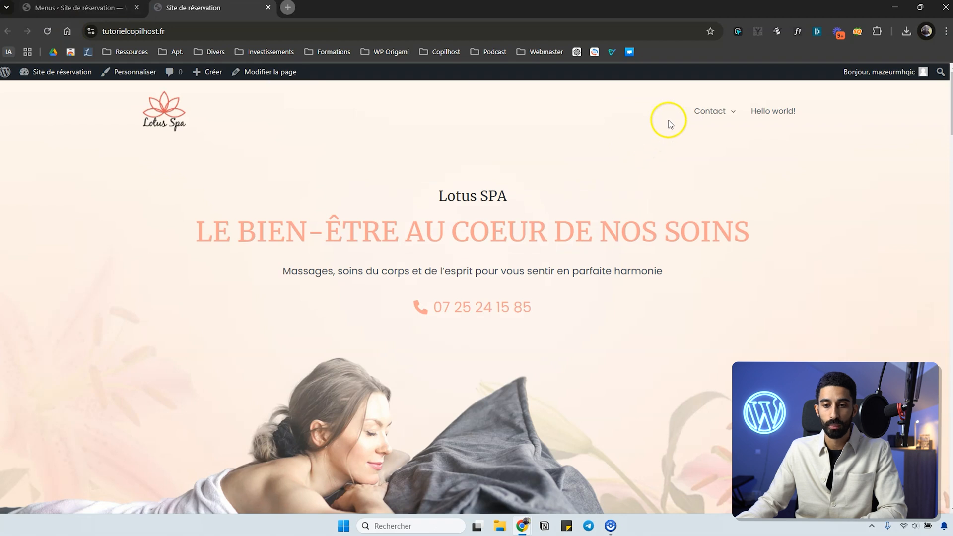
mouse_move(706, 115)
mouse_move(720, 143)
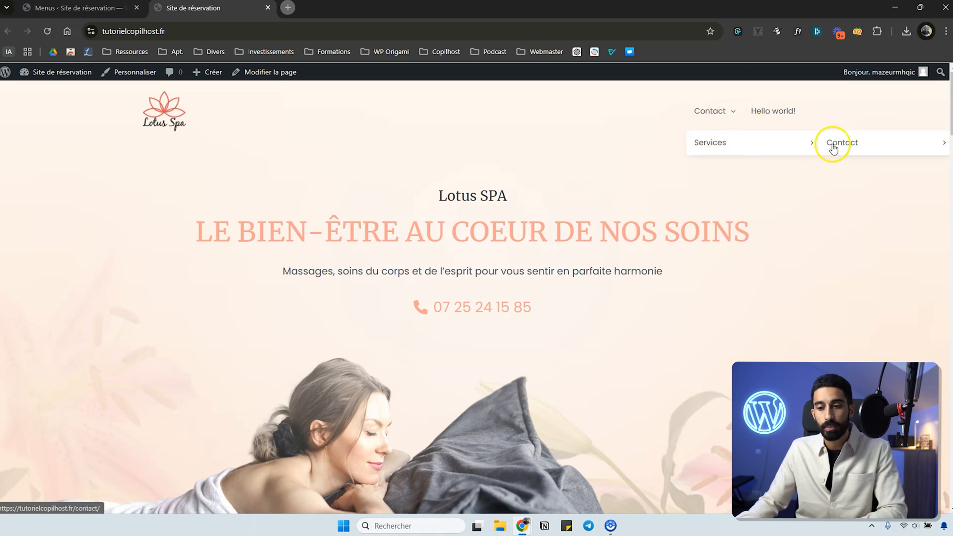
Move A propos directly under Services alongside Contact, save the menu and check the submenu on the live site
click(74, 8)
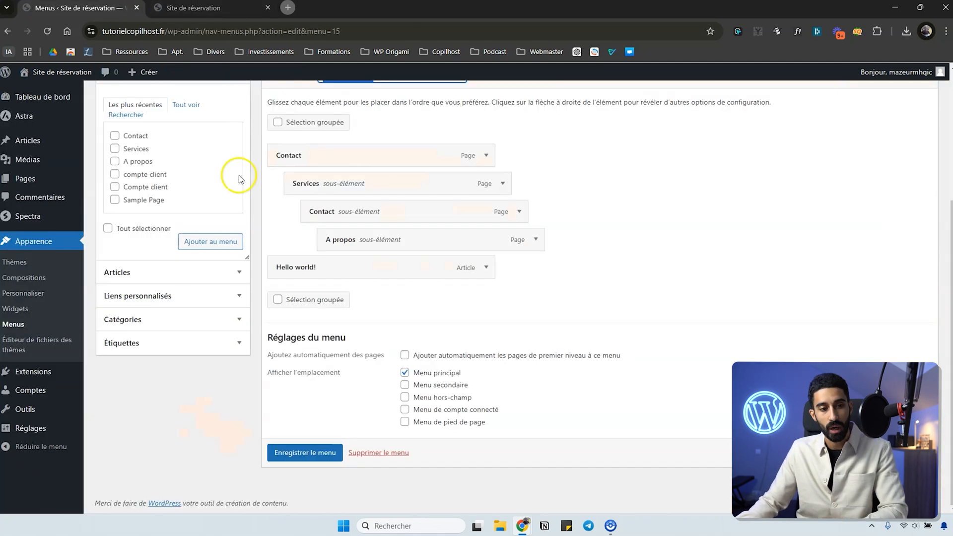
drag(423, 300, 396, 296)
click(299, 501)
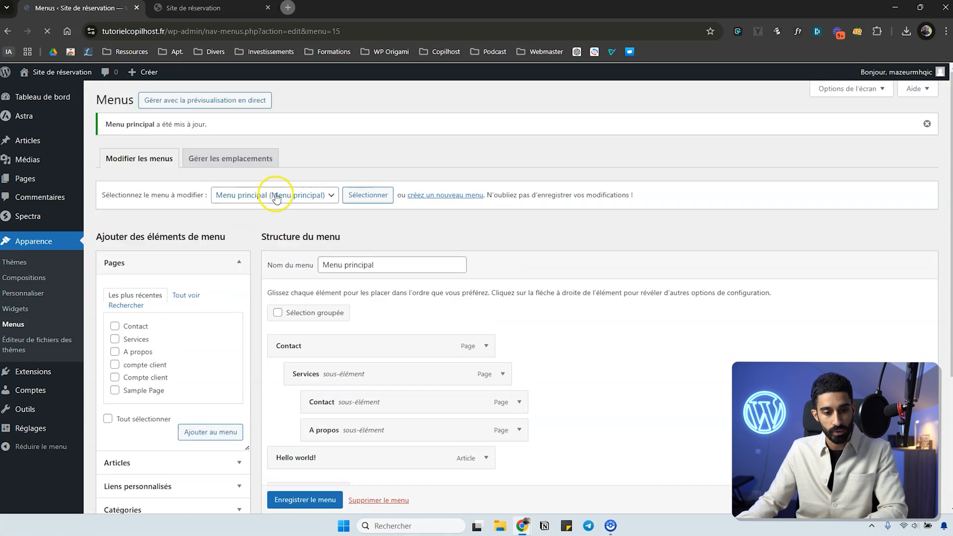
click(208, 8)
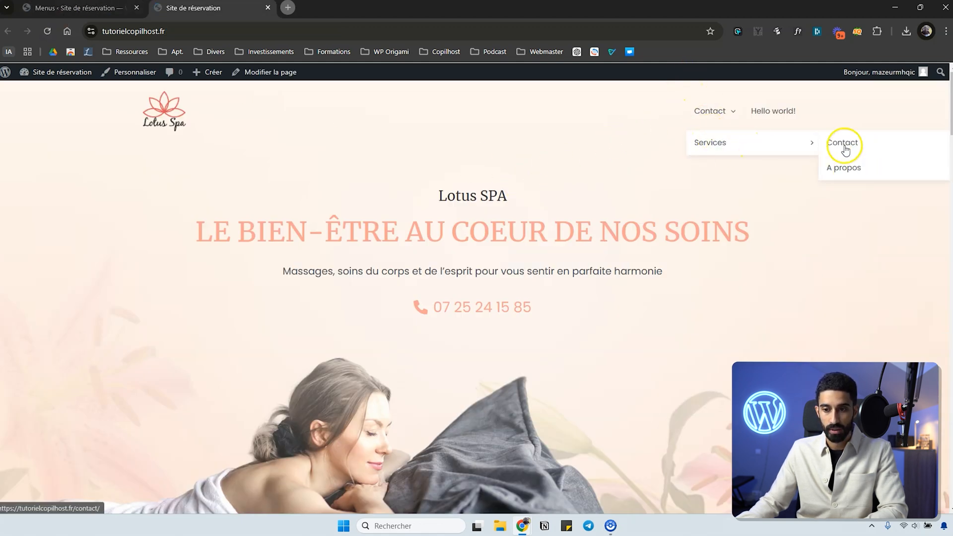
click(844, 152)
Add the Accueil page from the full page list as the menu's first item and move A propos to top level right below it
click(97, 8)
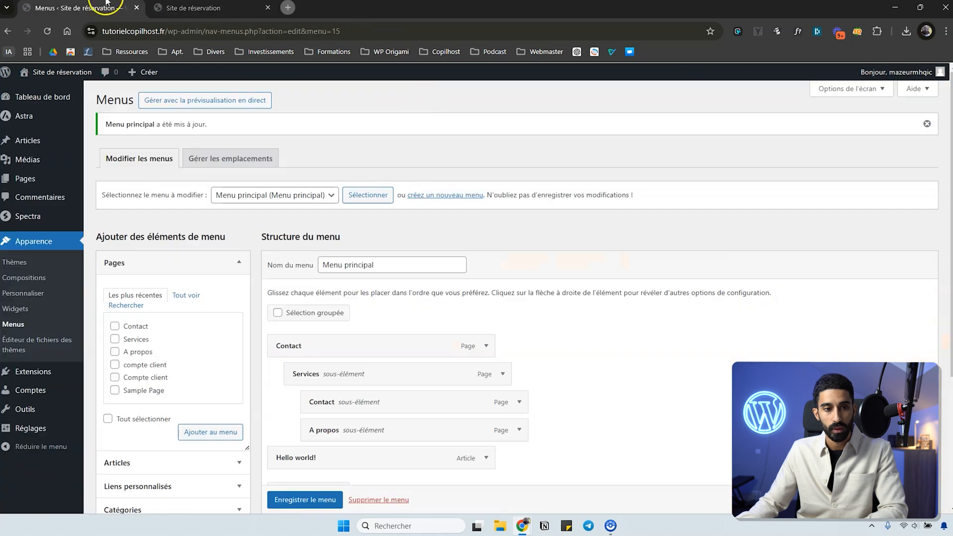
scroll(350, 322, down, 3)
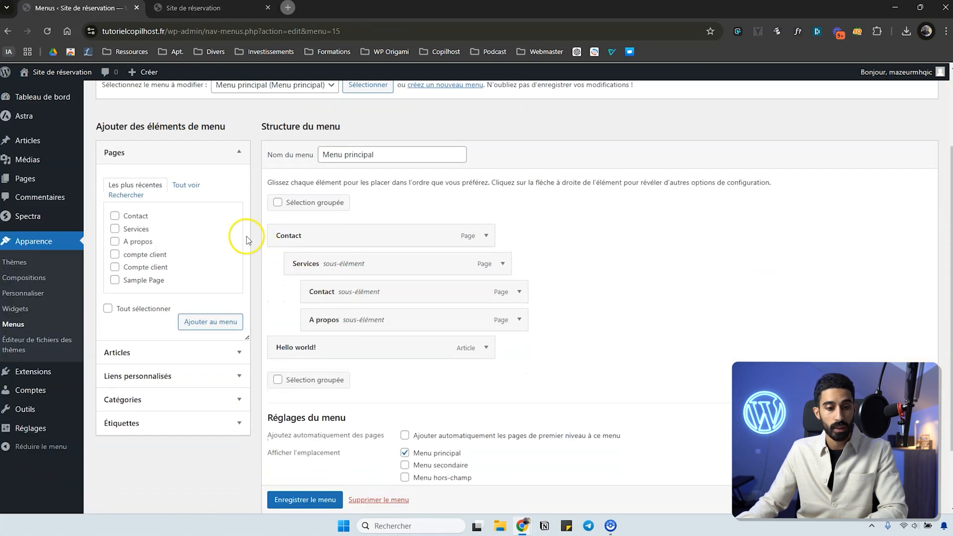
click(188, 190)
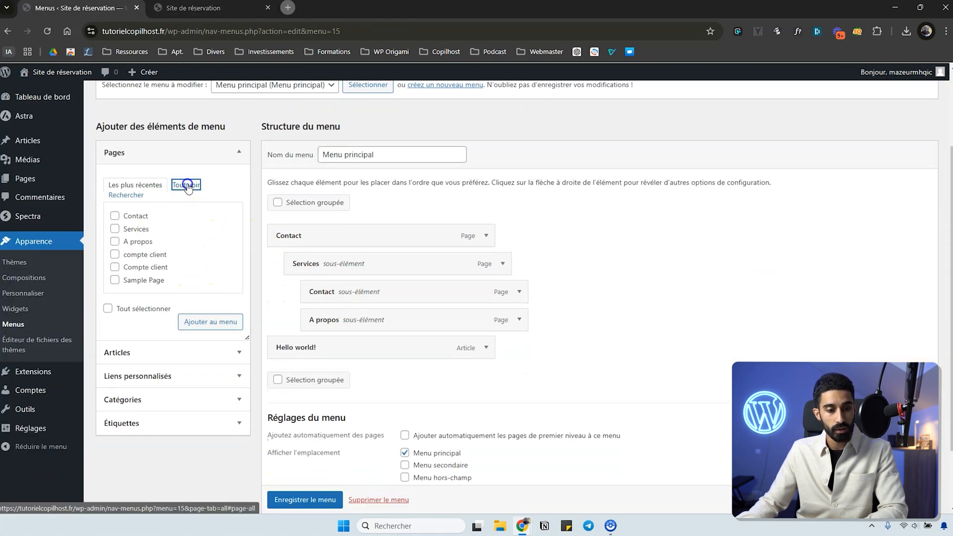
click(195, 365)
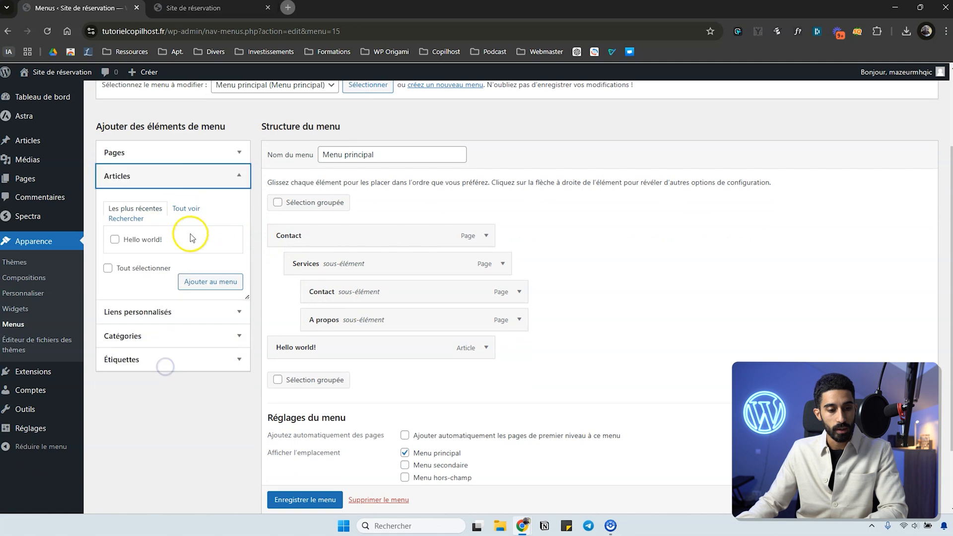
click(192, 211)
click(217, 150)
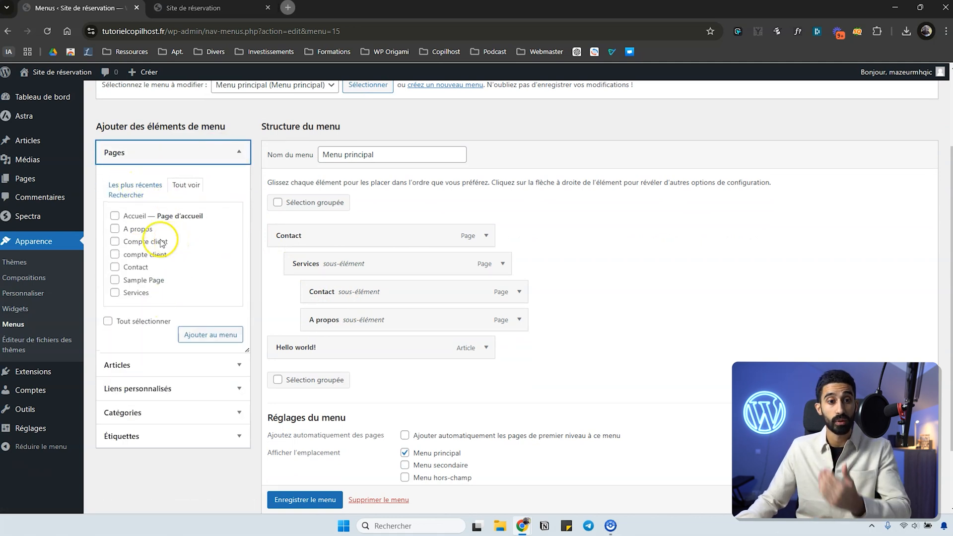
click(127, 215)
click(203, 334)
drag(372, 383, 326, 270)
drag(338, 347, 306, 270)
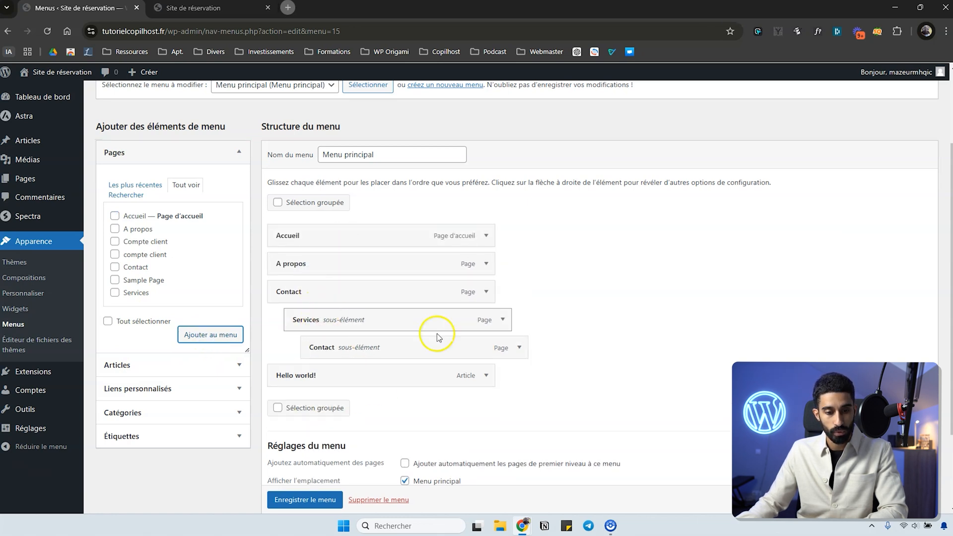
Remove the Services sub-item and the Contact sub-item that was nested under it from the menu
click(501, 323)
scroll(392, 396, down, 3)
click(304, 325)
click(503, 334)
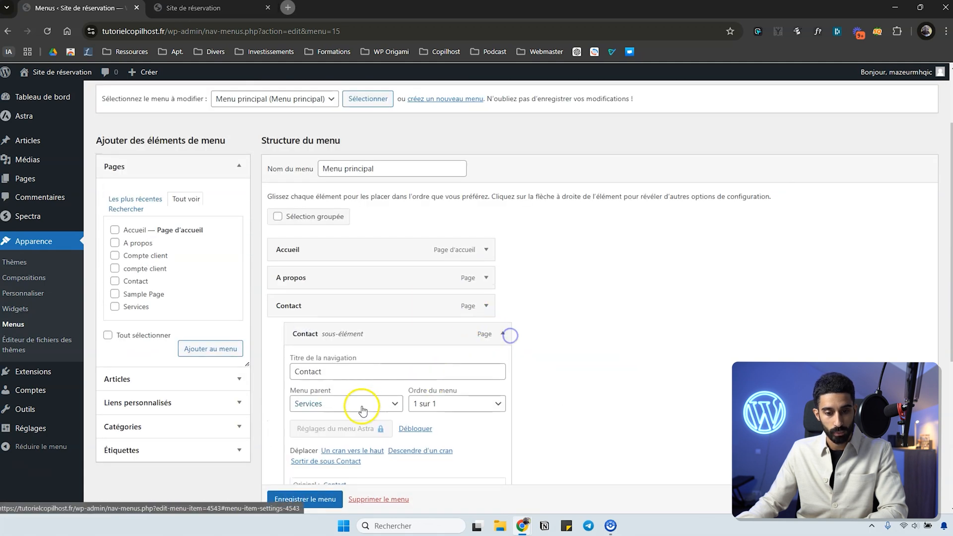
scroll(348, 397, down, 3)
click(301, 341)
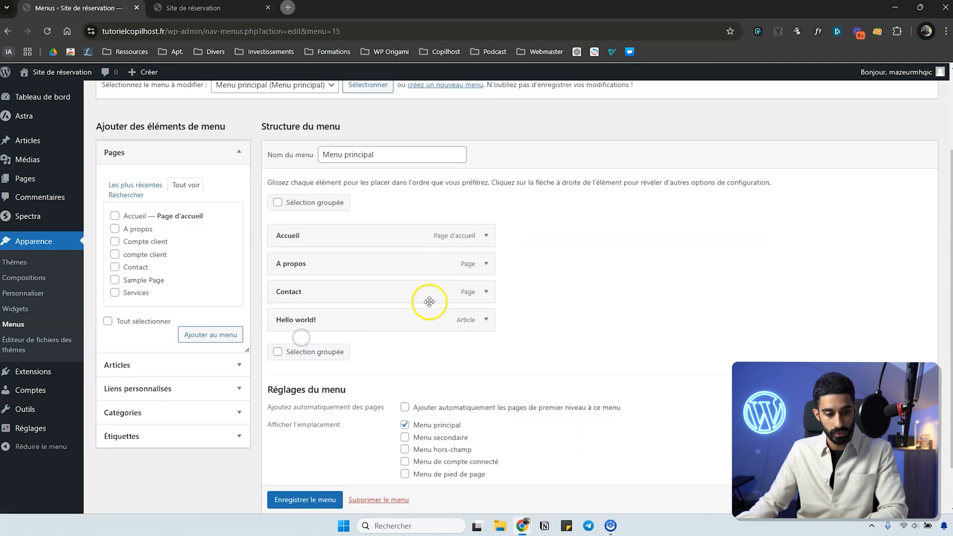
Remove the Hello world! article from the menu and save the menu
click(485, 320)
scroll(486, 319, down, 1)
click(284, 425)
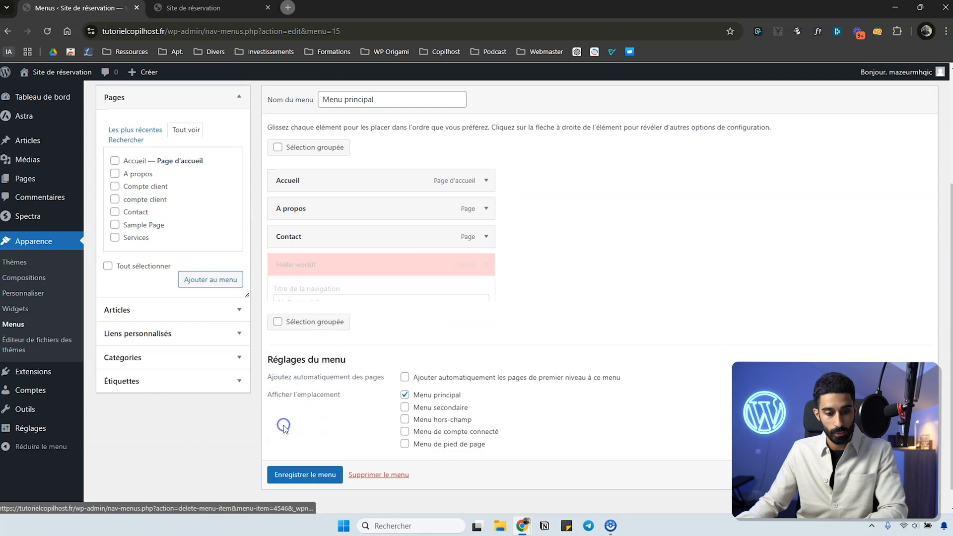
click(300, 457)
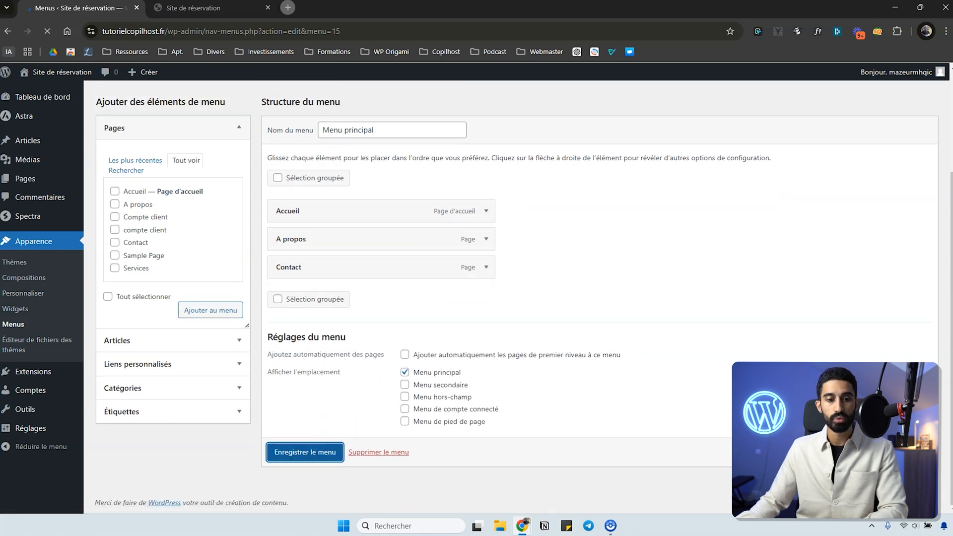
Reload the live site, check the items in its header navigation, and return to the menu editor
click(159, 10)
click(47, 31)
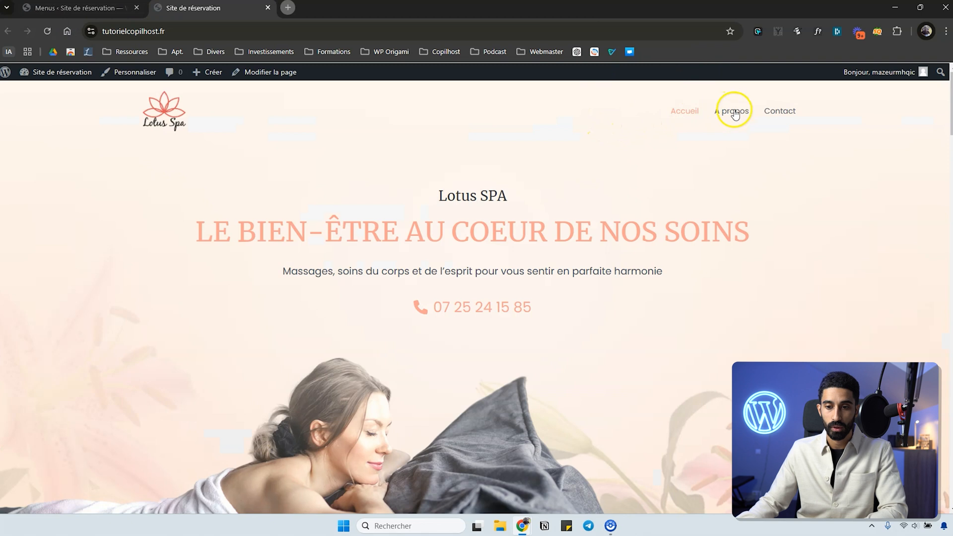
click(126, 7)
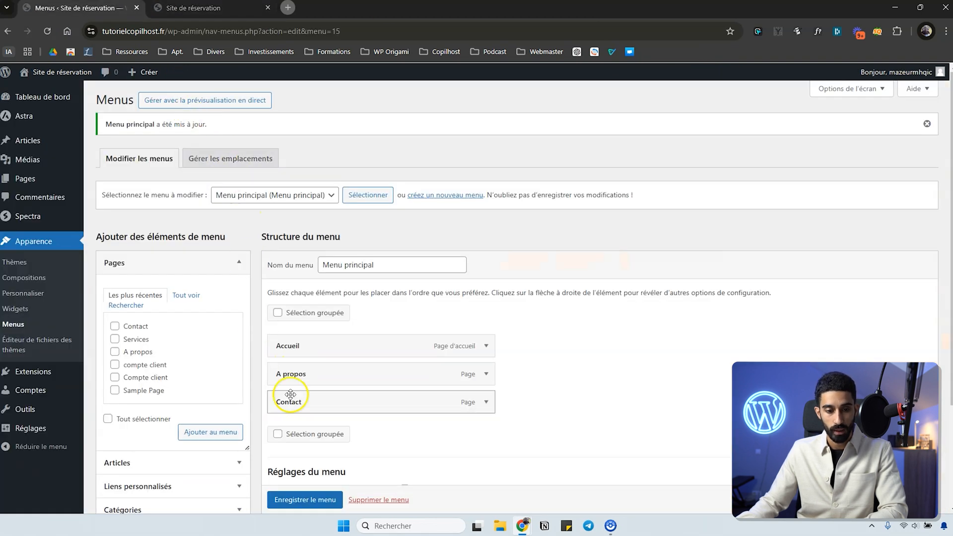
Add the Services page to the menu between Accueil and A propos, and save the menu
scroll(271, 409, down, 1)
scroll(271, 410, down, 2)
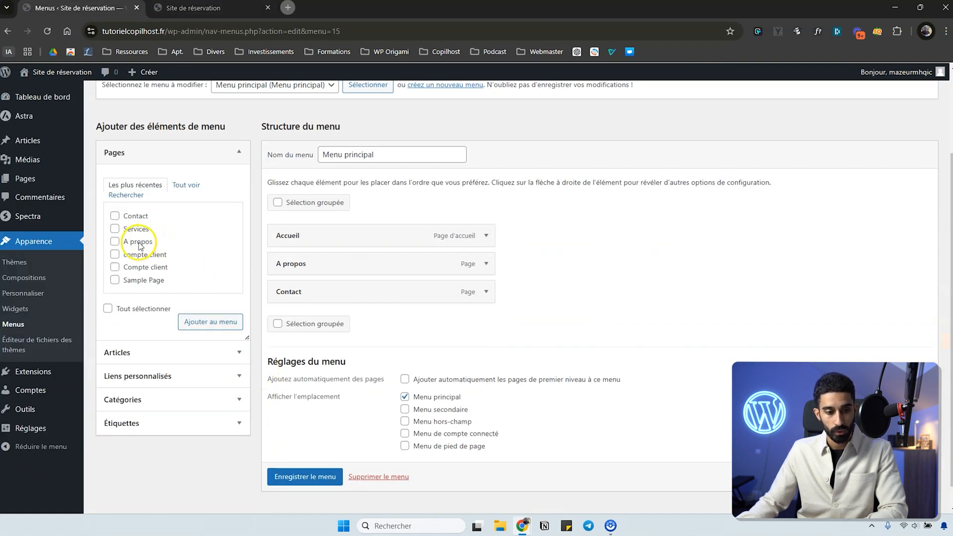
click(118, 229)
click(210, 321)
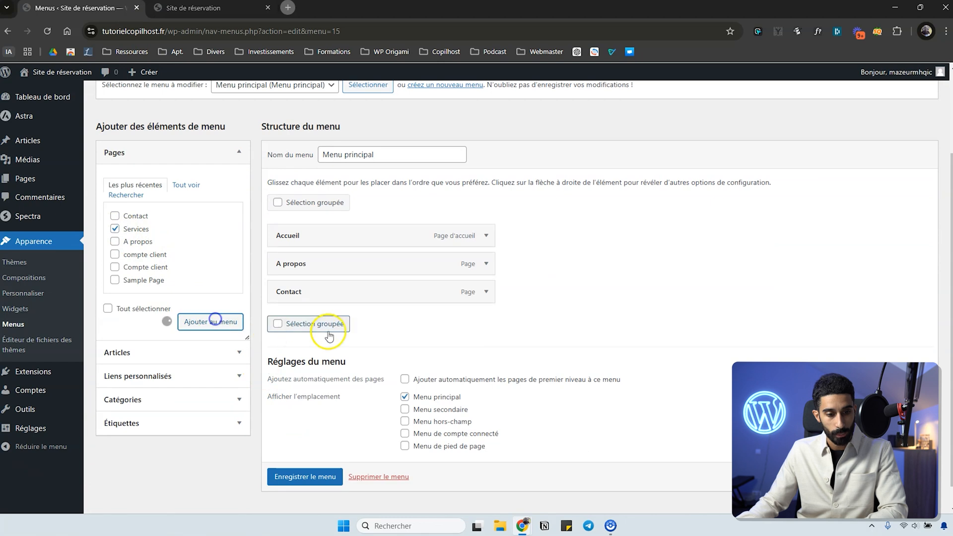
drag(340, 323, 347, 263)
scroll(315, 493, down, 1)
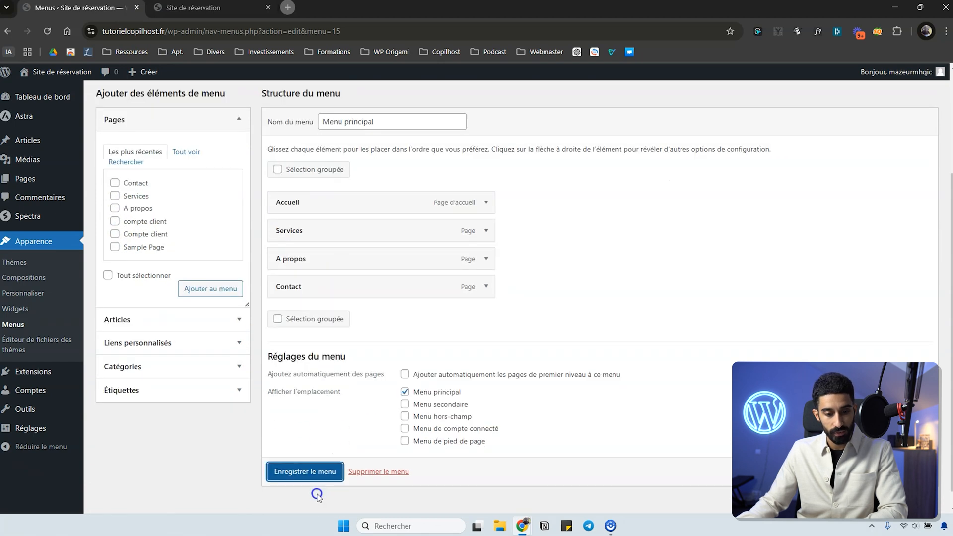
click(307, 466)
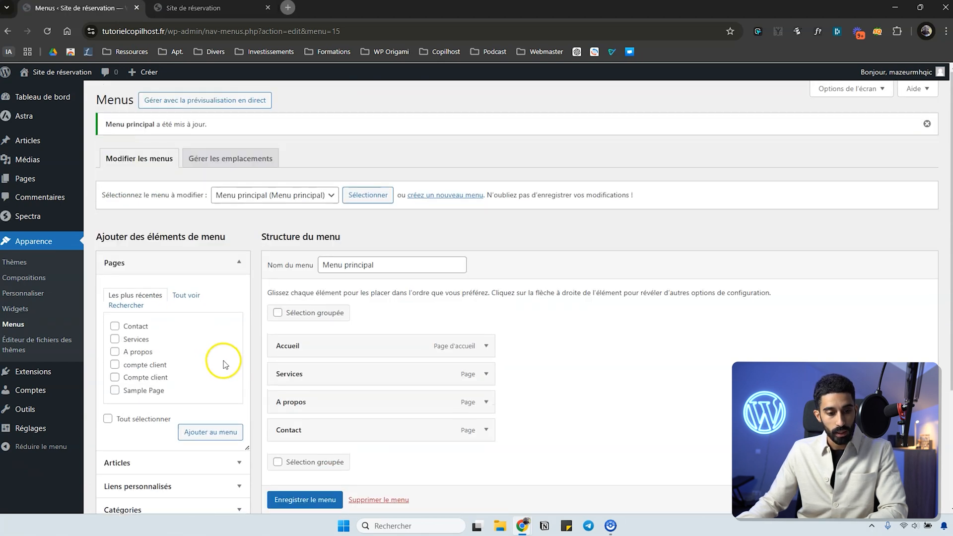
click(203, 361)
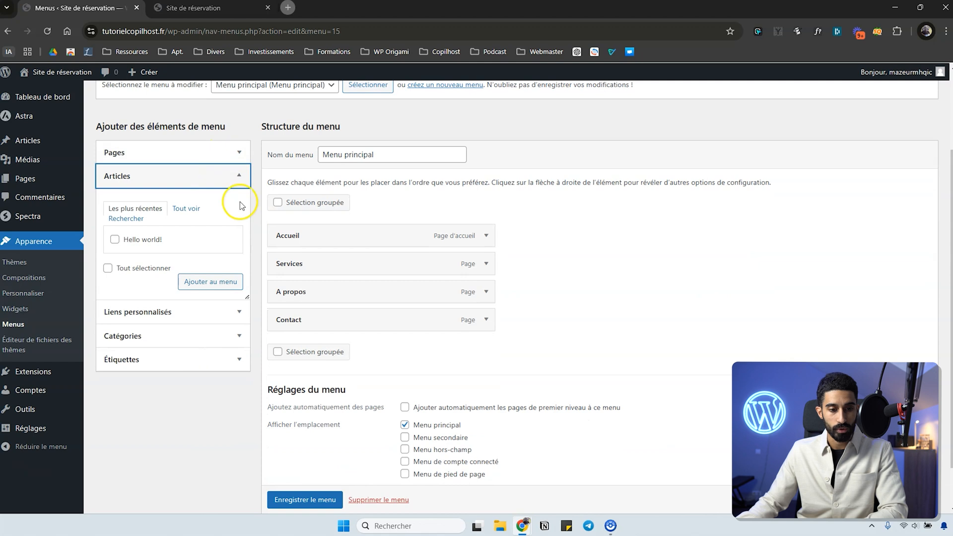
click(119, 337)
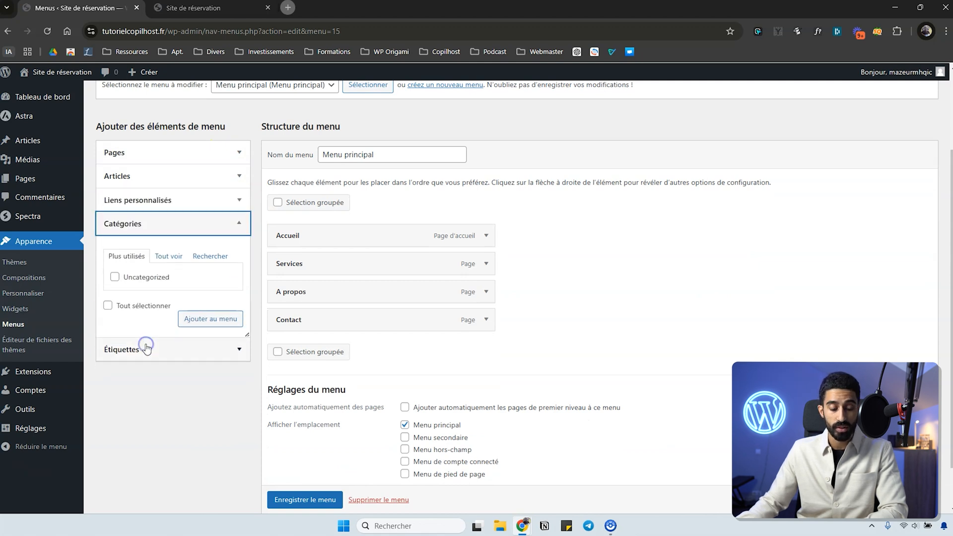
click(220, 227)
click(222, 201)
click(177, 233)
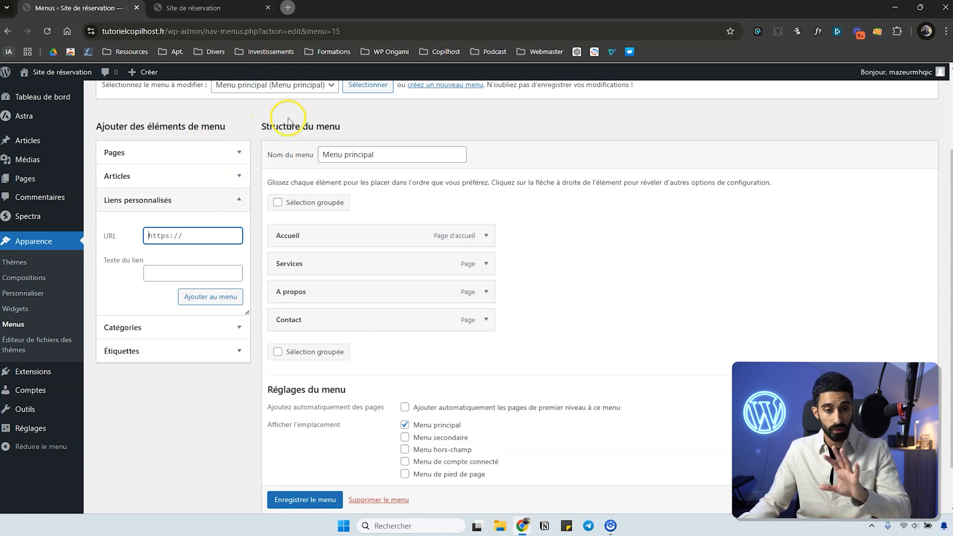
key(ctrl+v)
click(162, 274)
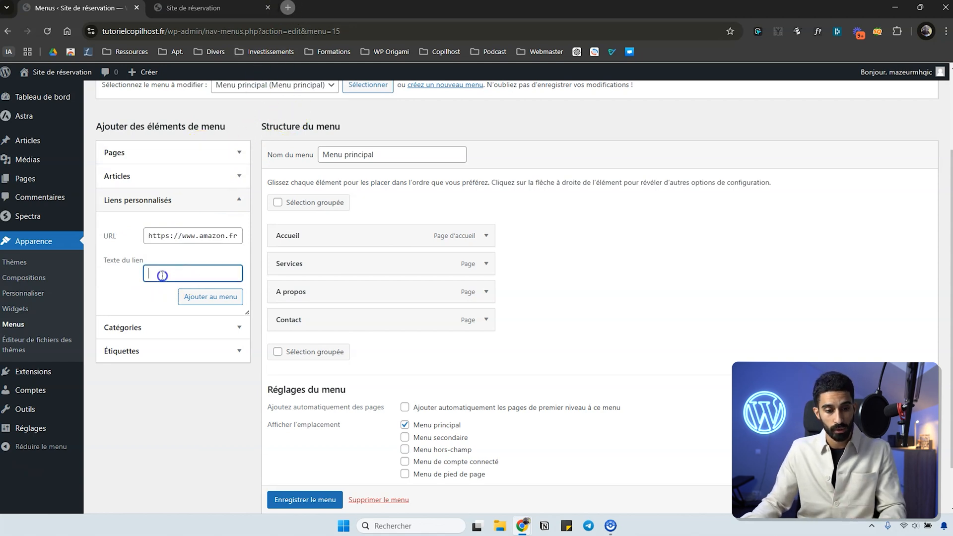
click(197, 297)
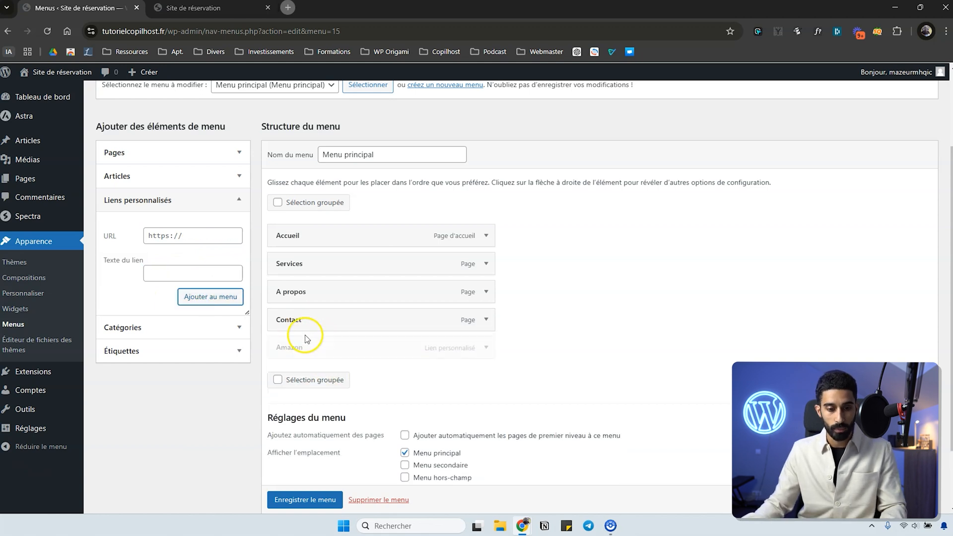
Expand the Amazon item's settings and enable the advanced menu property Cible du lien in the screen options
click(485, 347)
scroll(485, 347, down, 2)
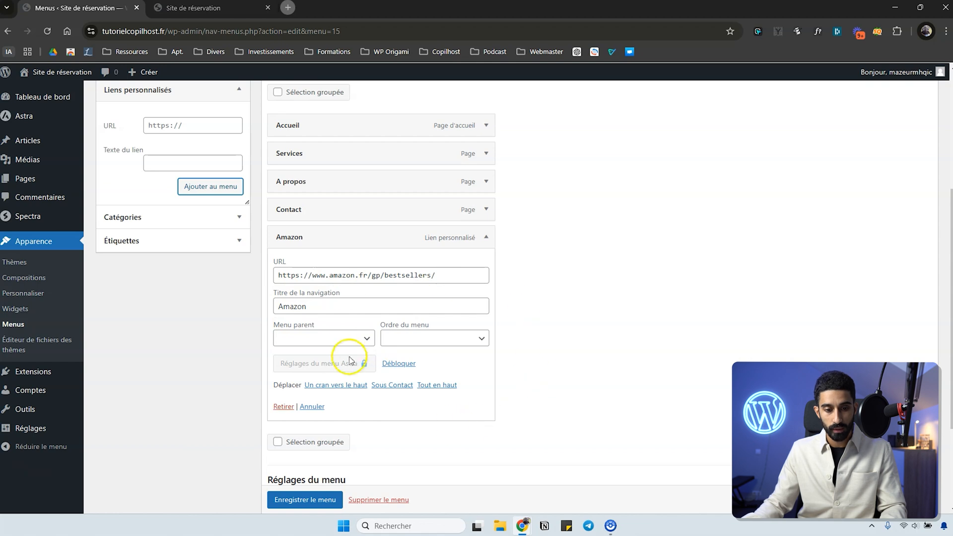
scroll(320, 411, up, 1)
key(Return)
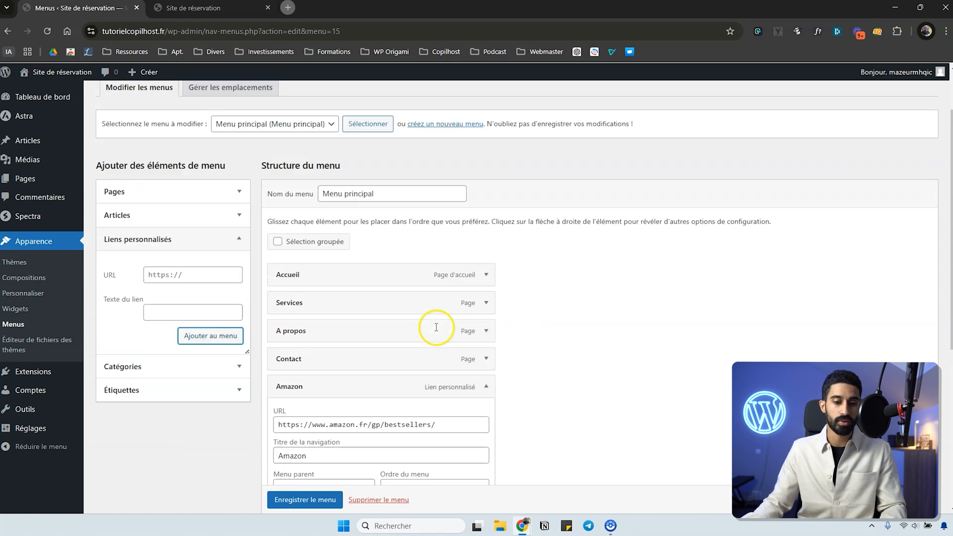
click(854, 89)
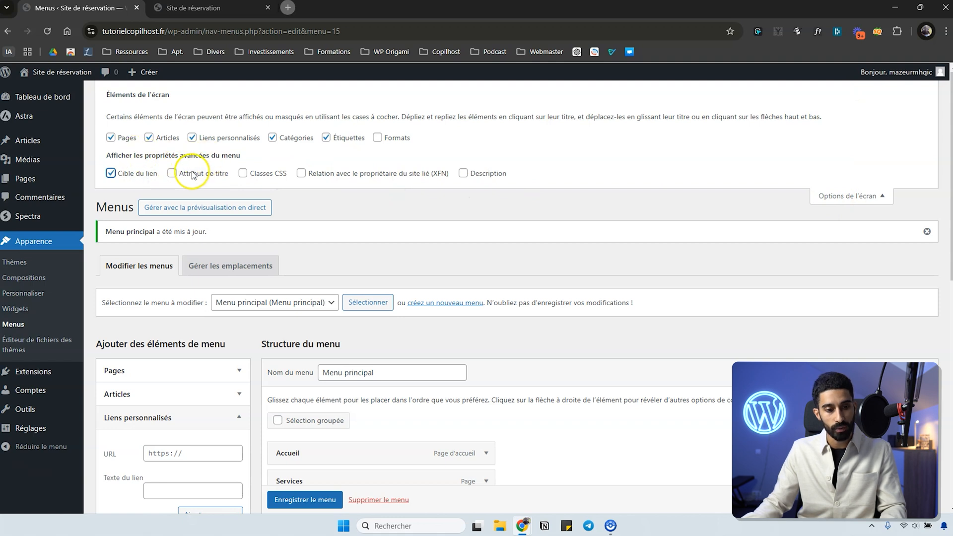
click(258, 175)
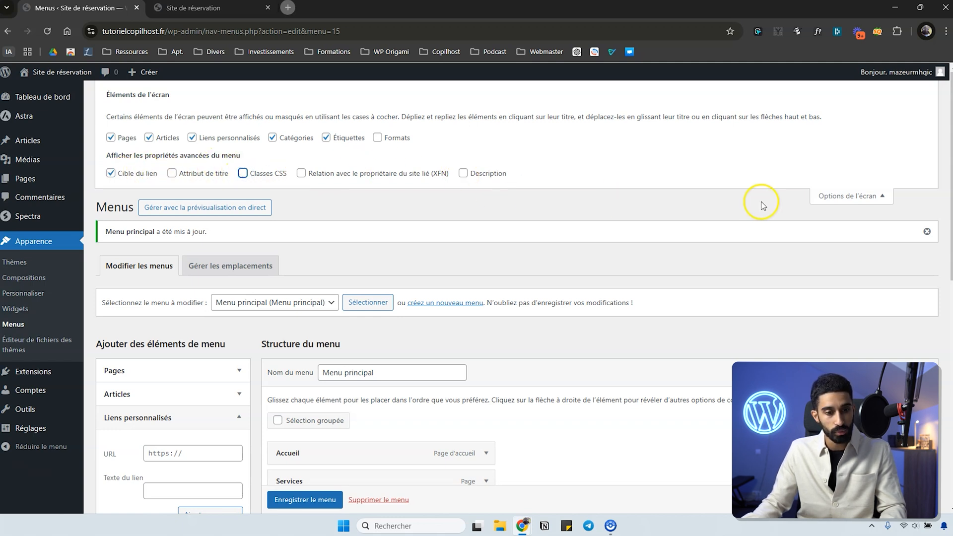
click(826, 194)
Set the Amazon link to open in a new tab and save the menu
scroll(604, 230, down, 3)
scroll(521, 278, down, 3)
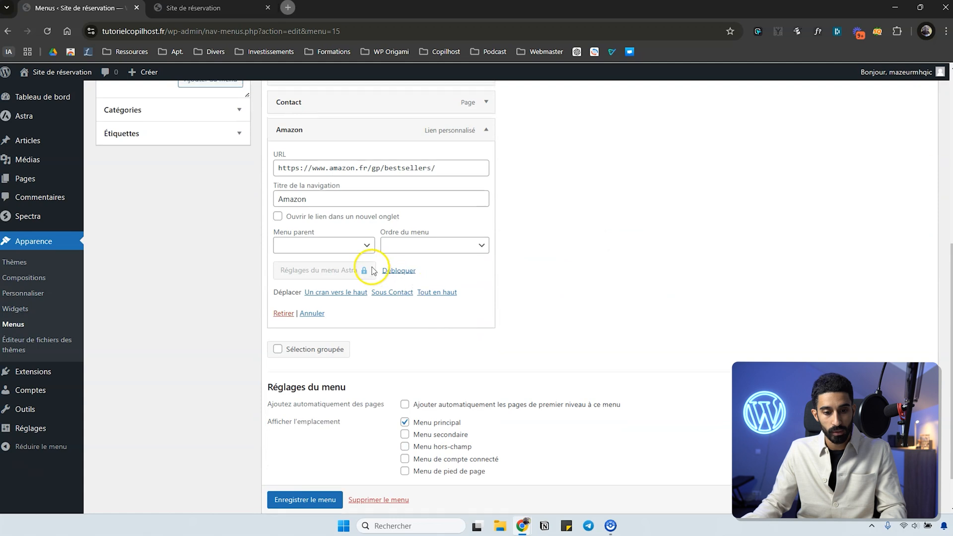
scroll(377, 273, up, 1)
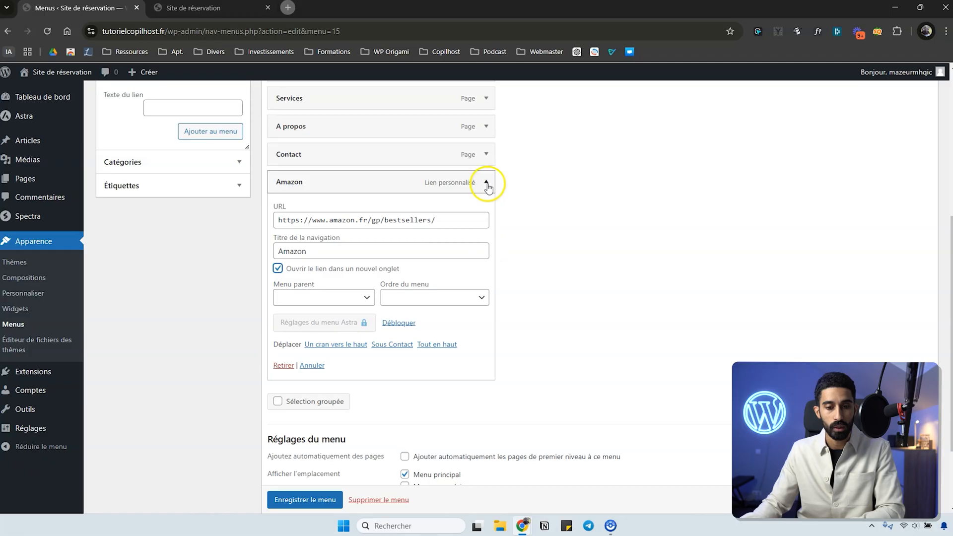
click(489, 183)
click(306, 453)
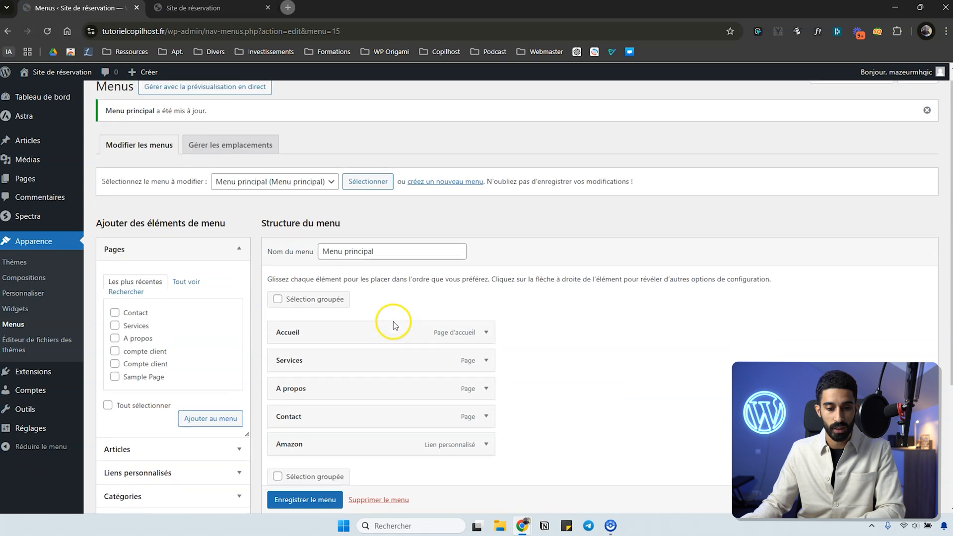
Test the Amazon link in the live site's header navigation, close the page it opens, and return to the menu editor
scroll(395, 325, down, 2)
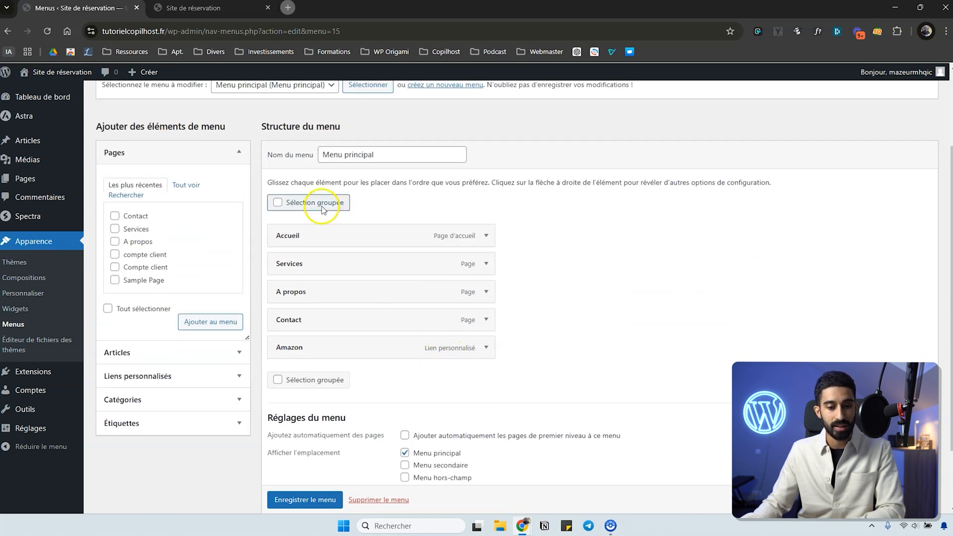
click(224, 9)
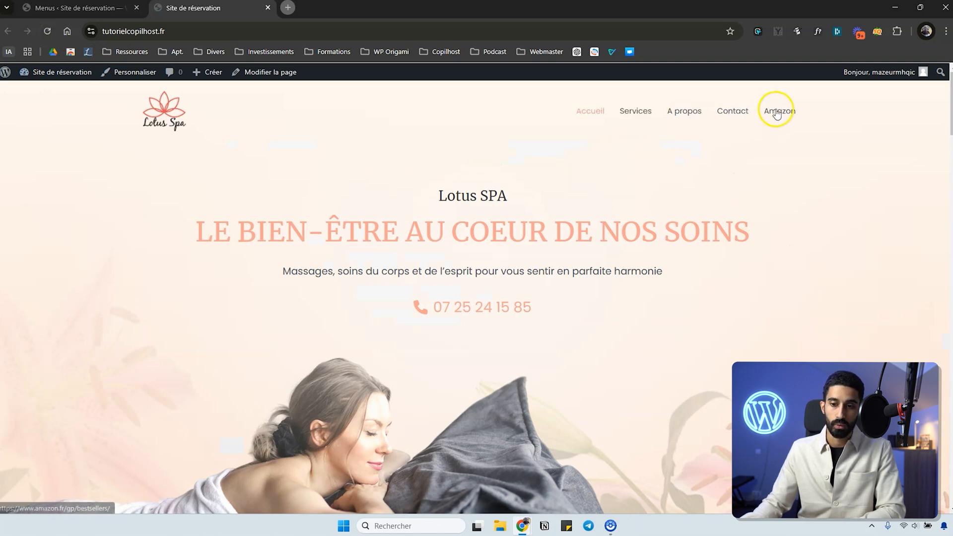
click(777, 110)
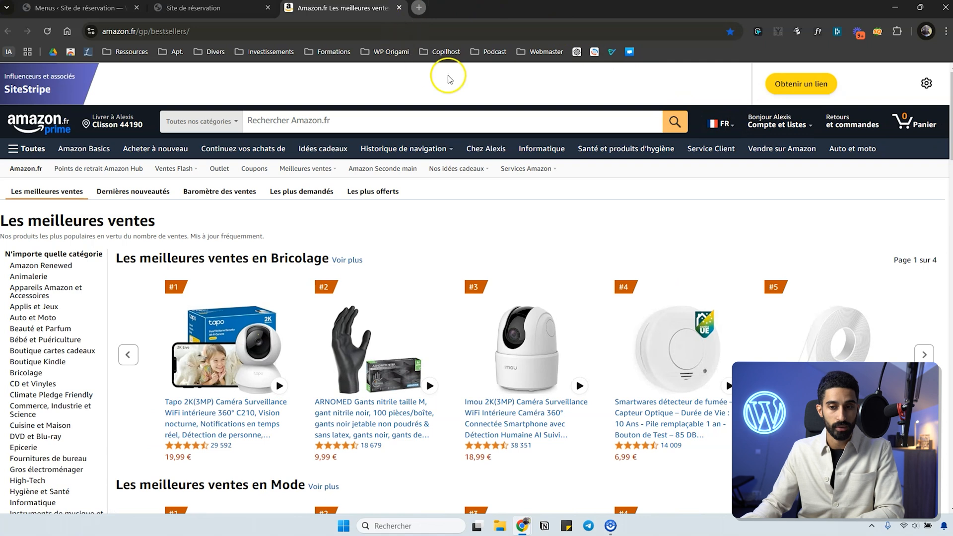
click(399, 8)
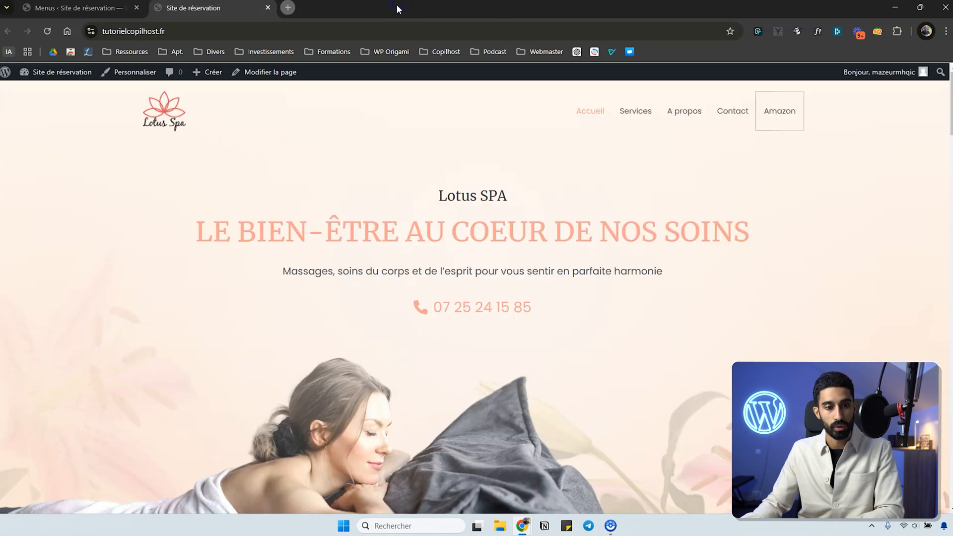
key(ctrl+shift+Tab)
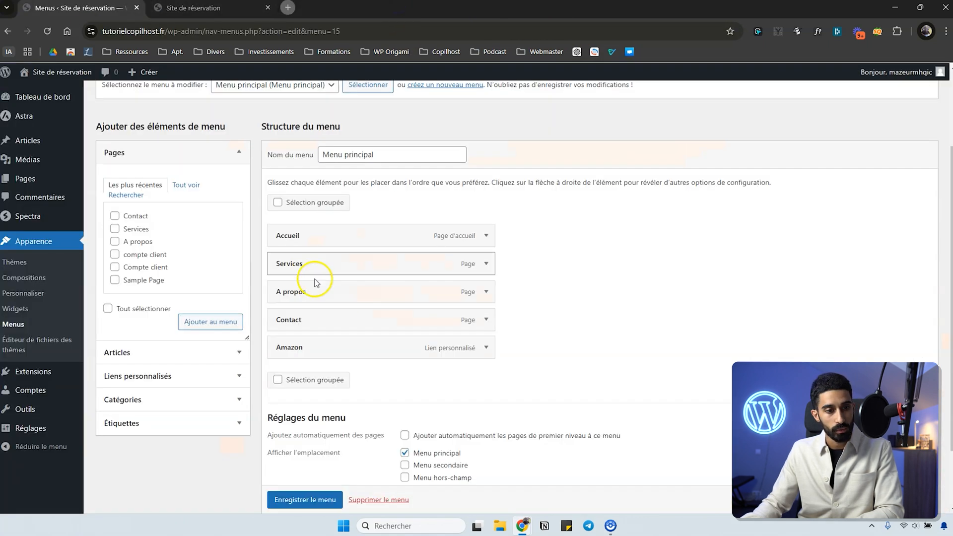
Review the Amazon menu item's settings and collapse the Pages section of available menu elements
click(486, 348)
click(487, 350)
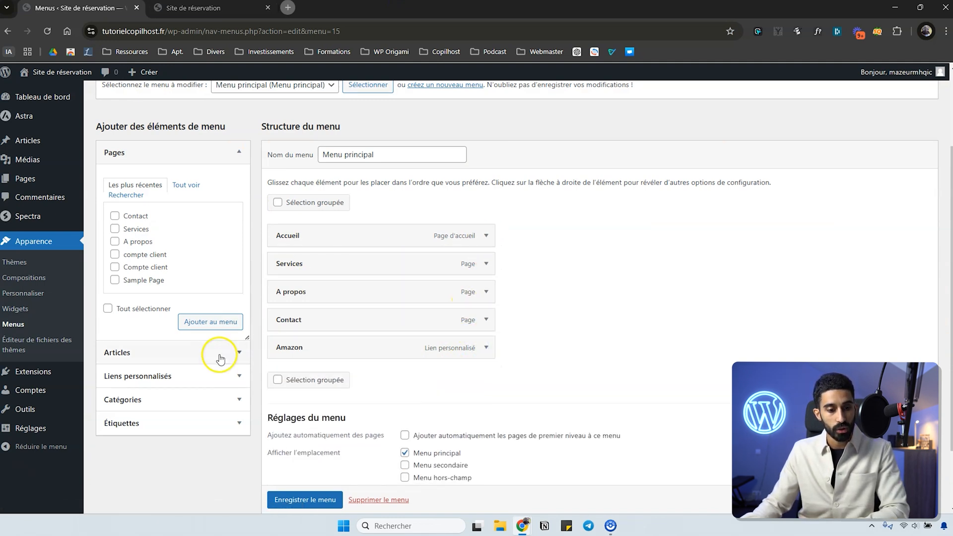
click(216, 153)
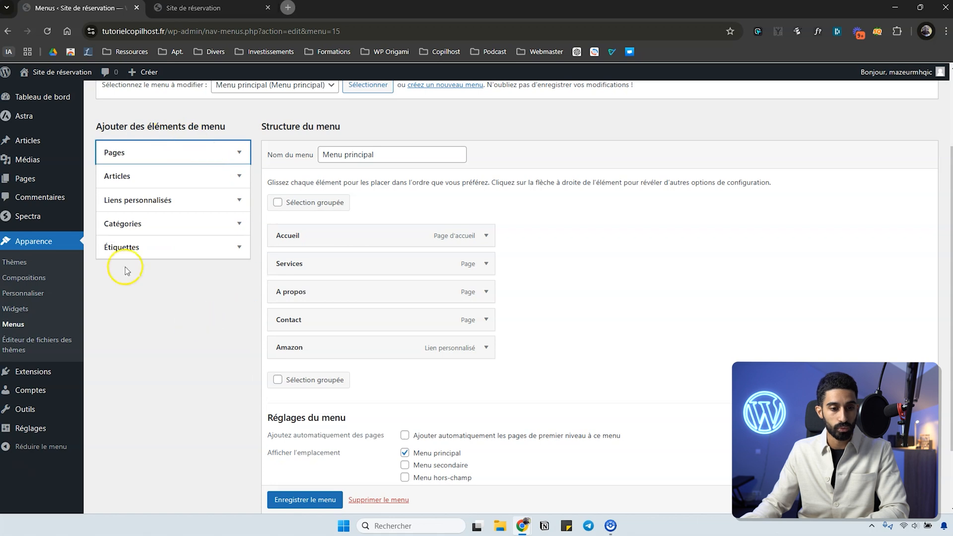
Review the displayed elements and advanced menu properties in the menu editor's screen options, and close them
scroll(126, 270, up, 3)
click(845, 88)
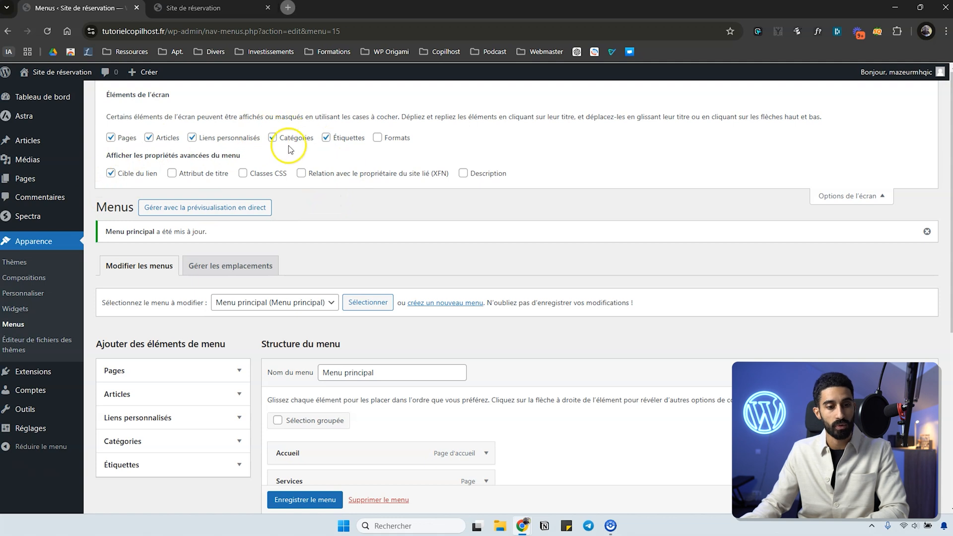
click(821, 197)
scroll(834, 193, down, 4)
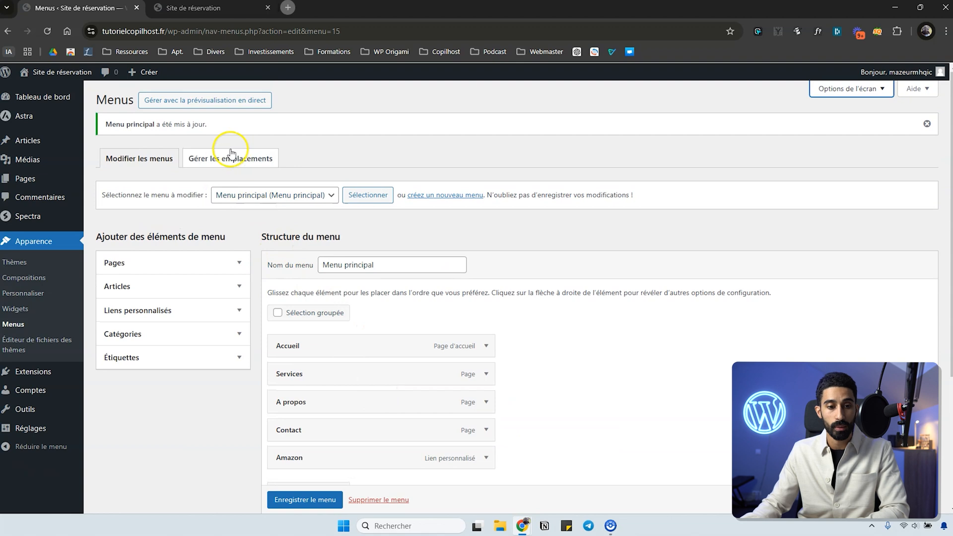
Review the theme's menu locations and the menus assignable to Menu secondaire, return to the menu editor, and switch to the live site
click(221, 157)
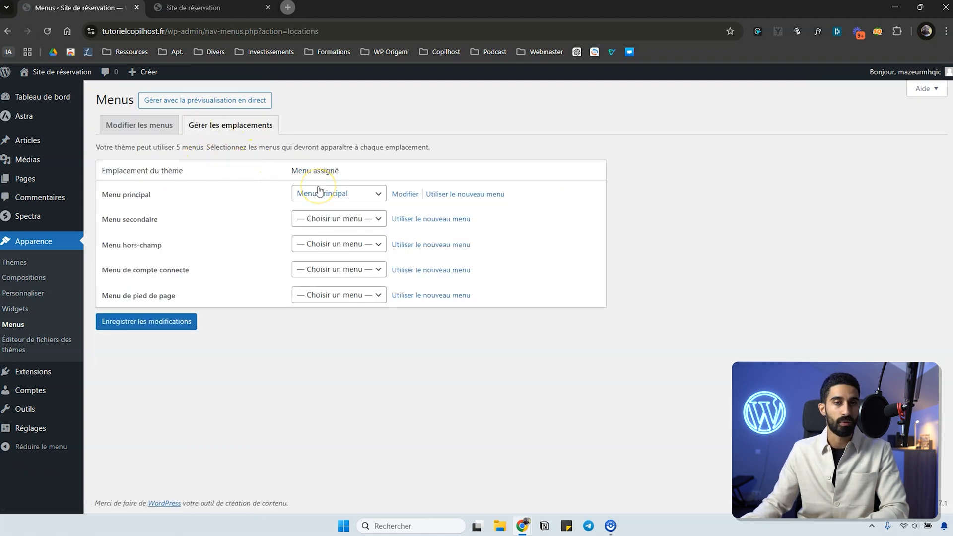
click(351, 221)
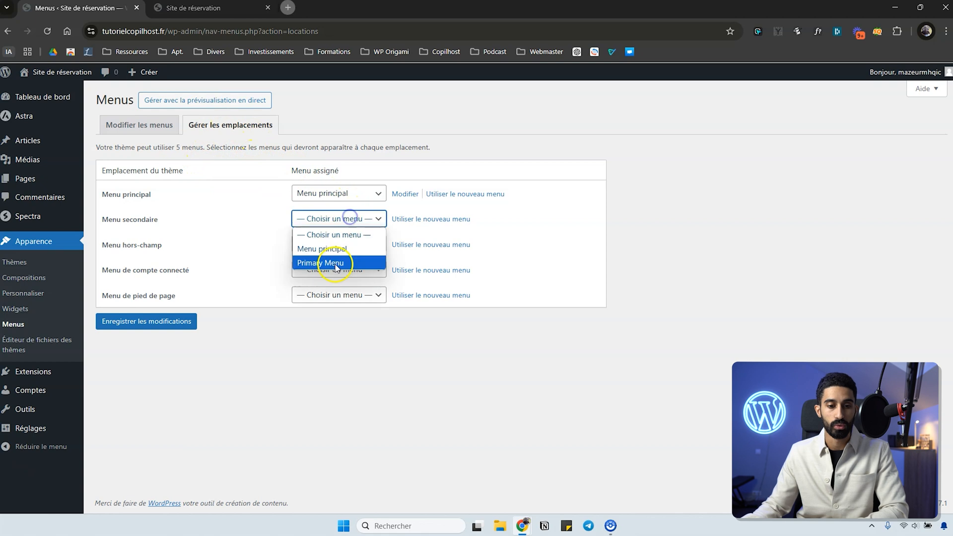
click(192, 210)
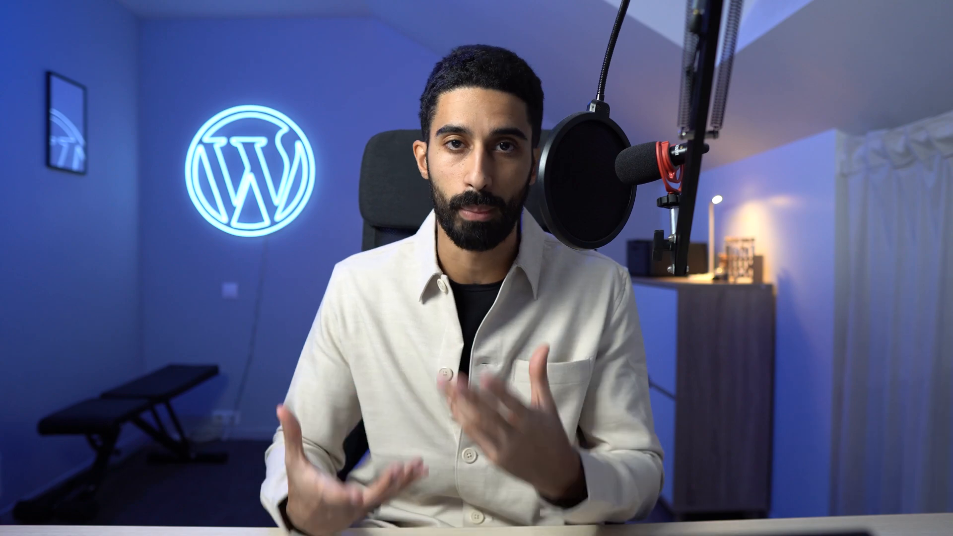
click(147, 121)
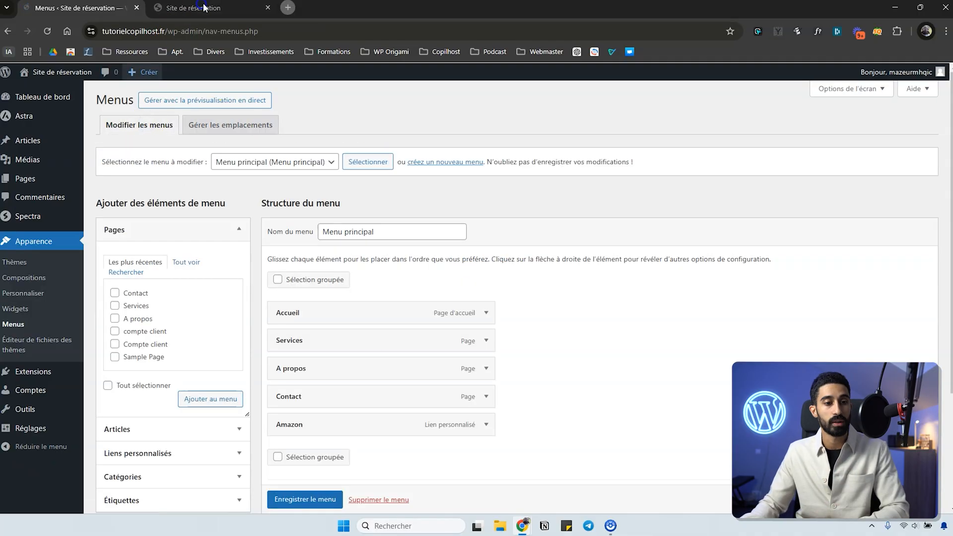
click(198, 8)
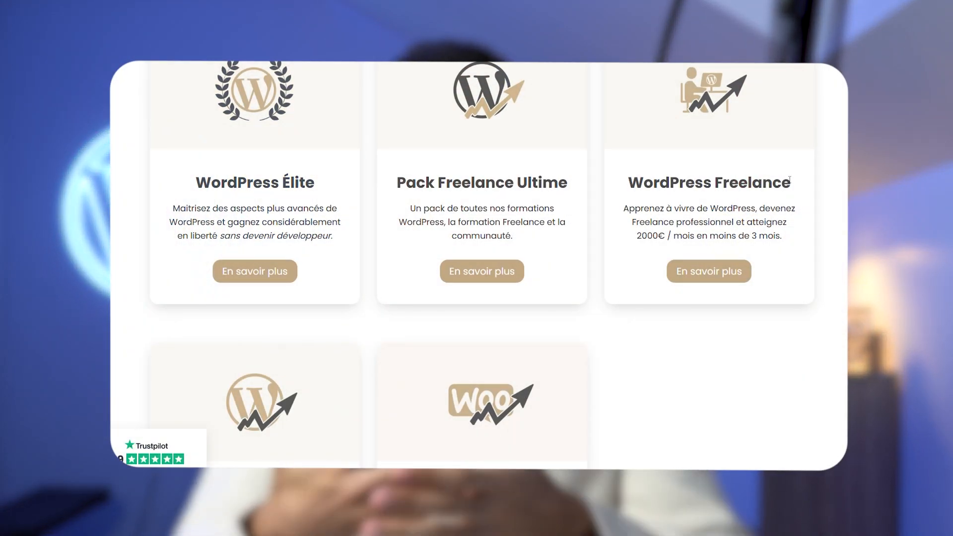
Examine the WP Origami site's course cards, footer link columns and header navigation
scroll(789, 179, down, 3)
scroll(786, 180, down, 3)
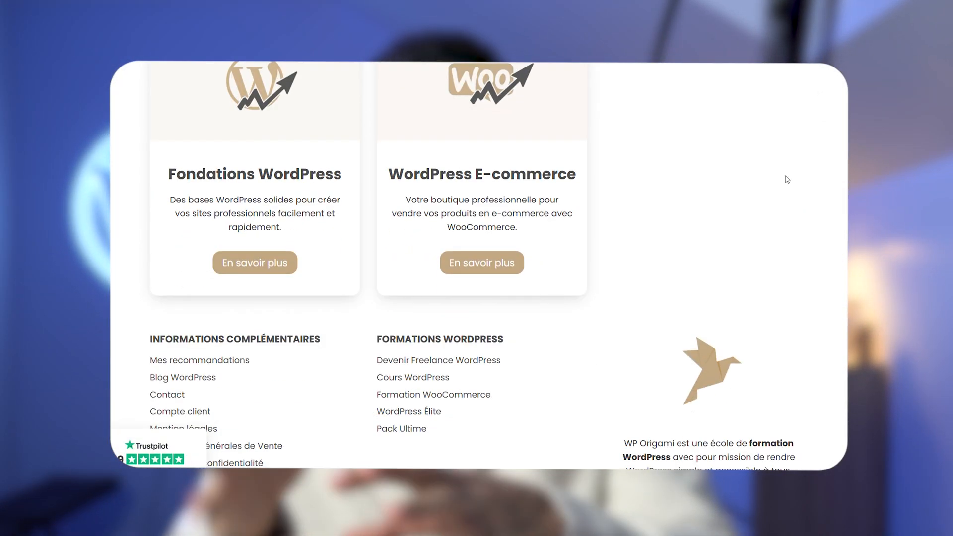
scroll(787, 179, down, 2)
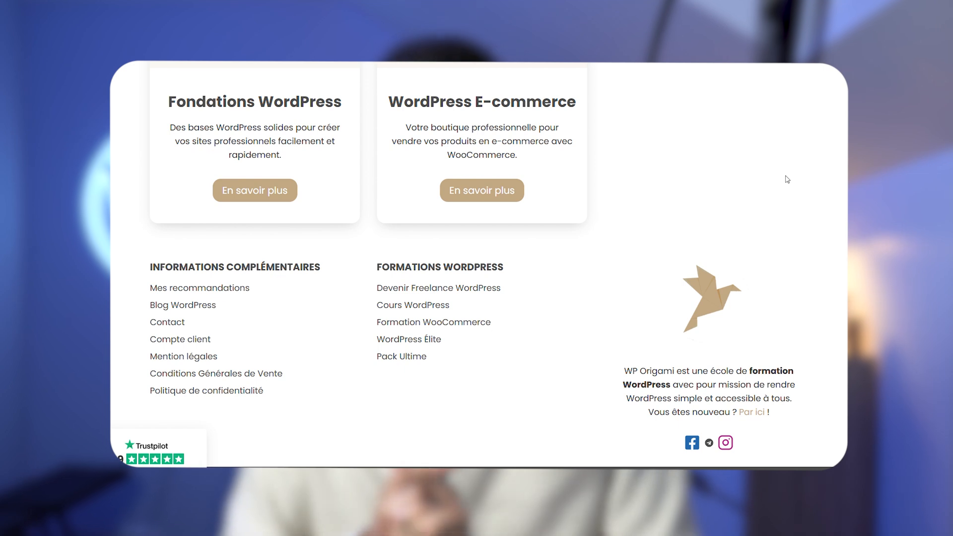
scroll(787, 179, up, 3)
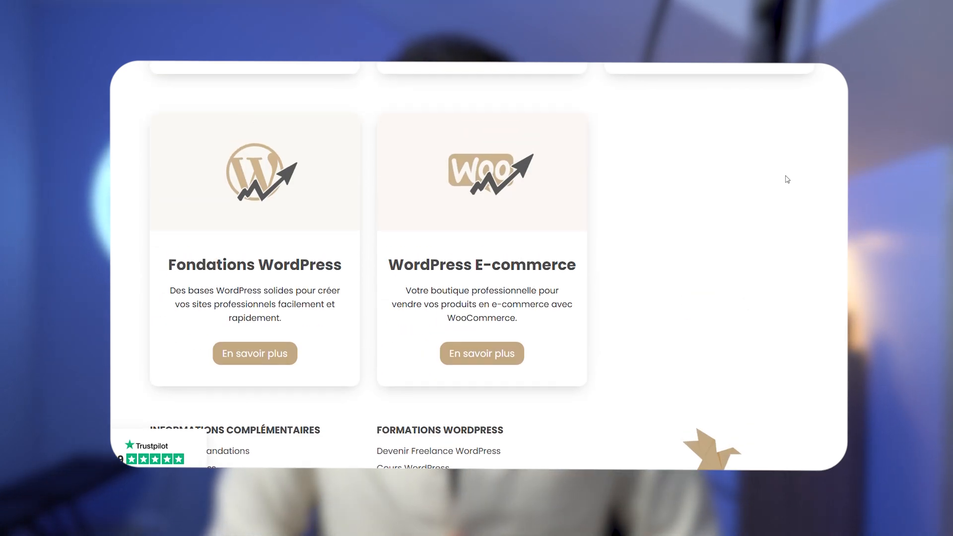
scroll(787, 180, up, 4)
scroll(787, 180, up, 2)
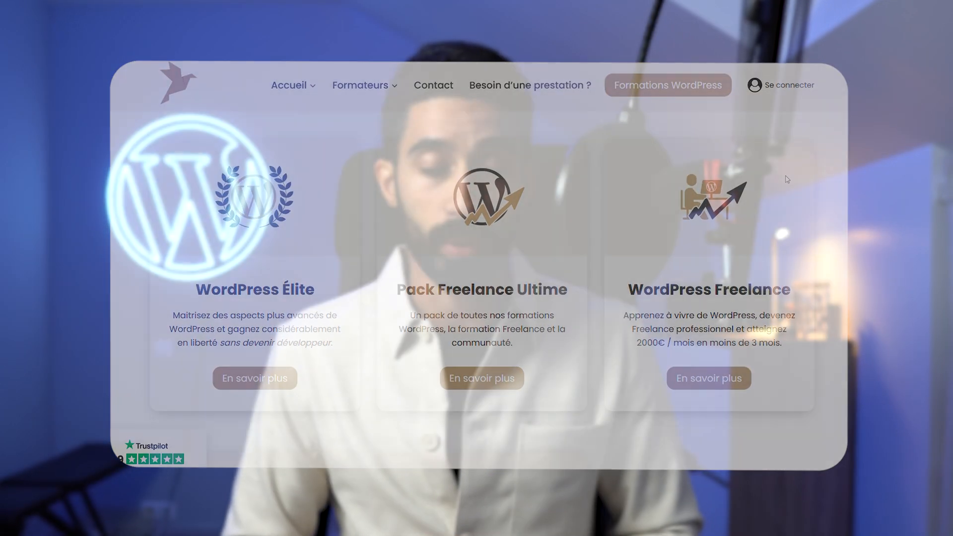